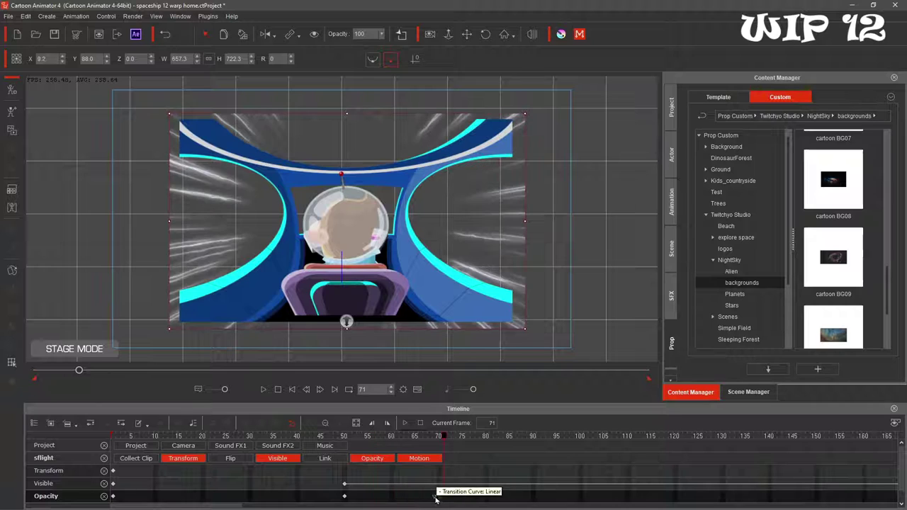
Play back the warp fade-in and scrub through the sflight prop's motion clips to about frame 122
click(263, 388)
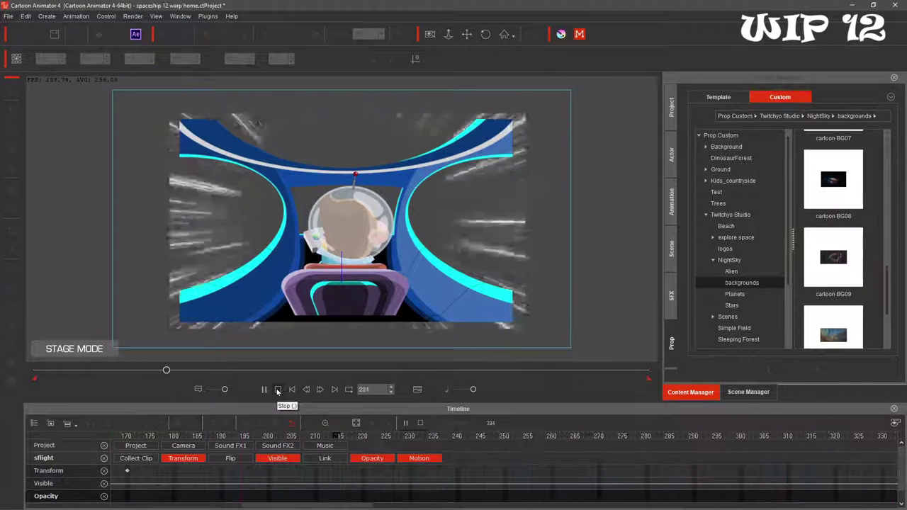
click(277, 388)
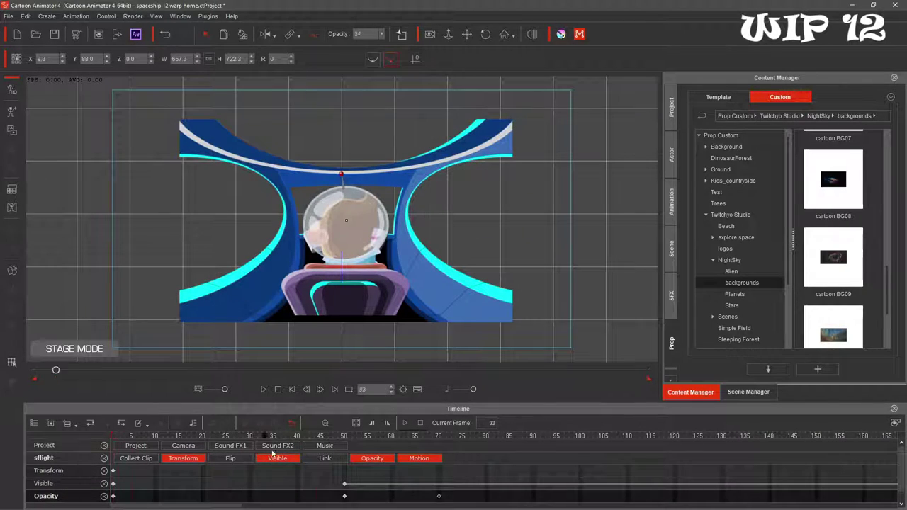
drag(381, 466, 684, 473)
scroll(614, 478, down, 1)
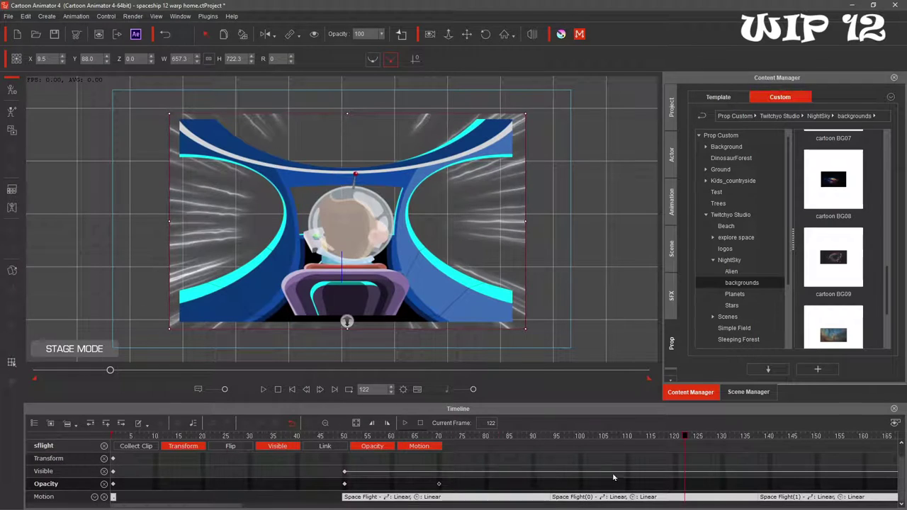
Fade the sflight prop out from an opacity key at about frame 292 to opacity 0 at frame 314, and toggle its visibility at the end
click(263, 389)
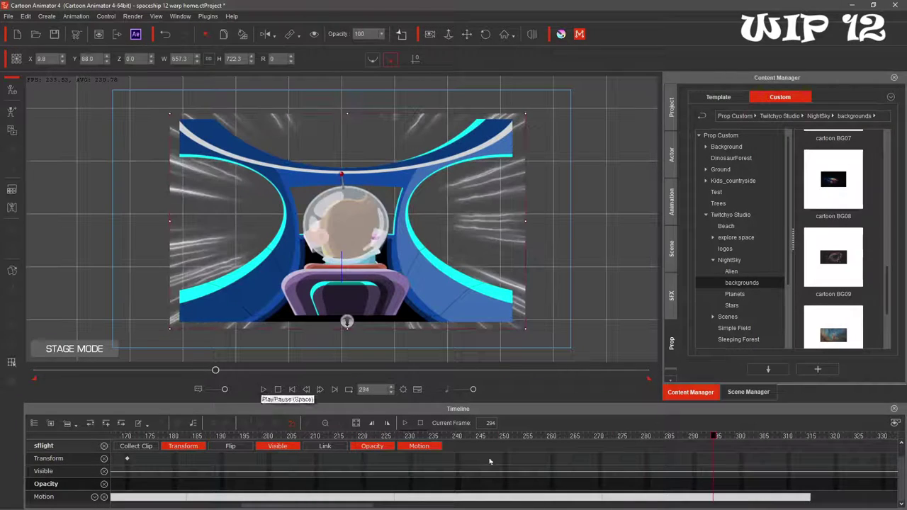
click(704, 437)
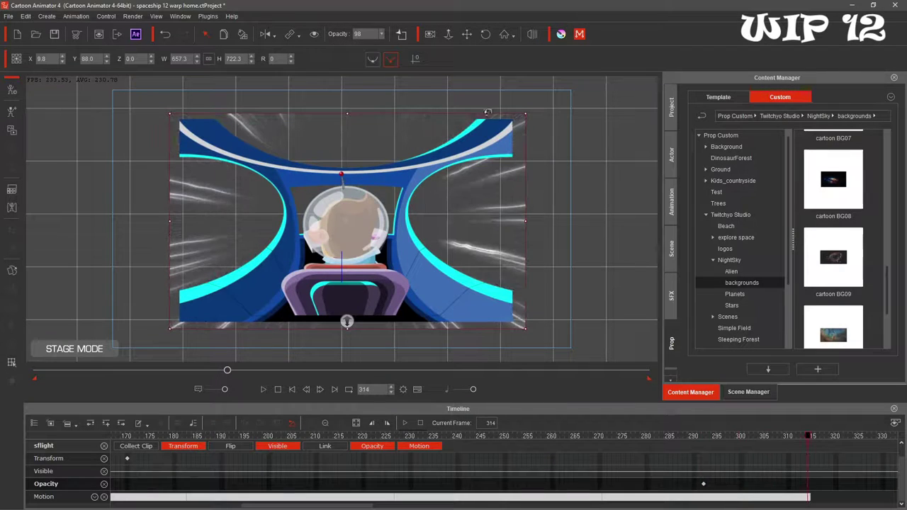
drag(387, 43, 358, 42)
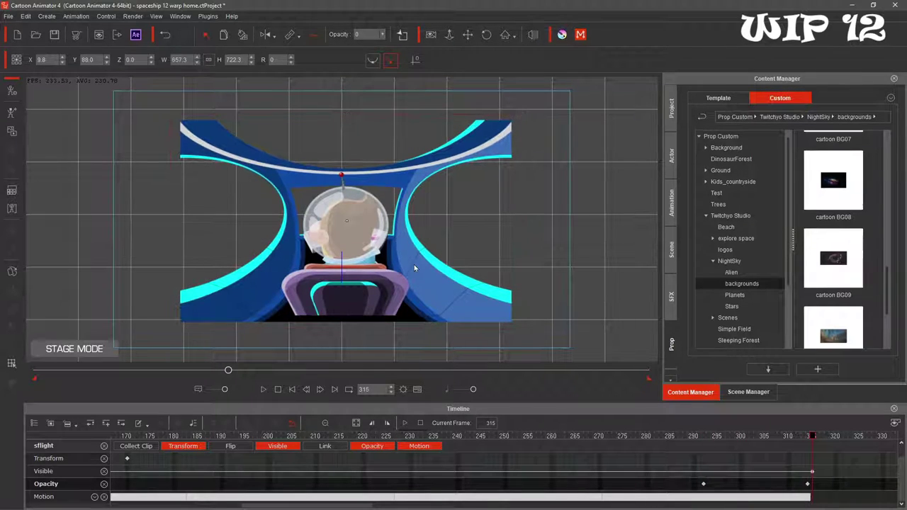
click(314, 34)
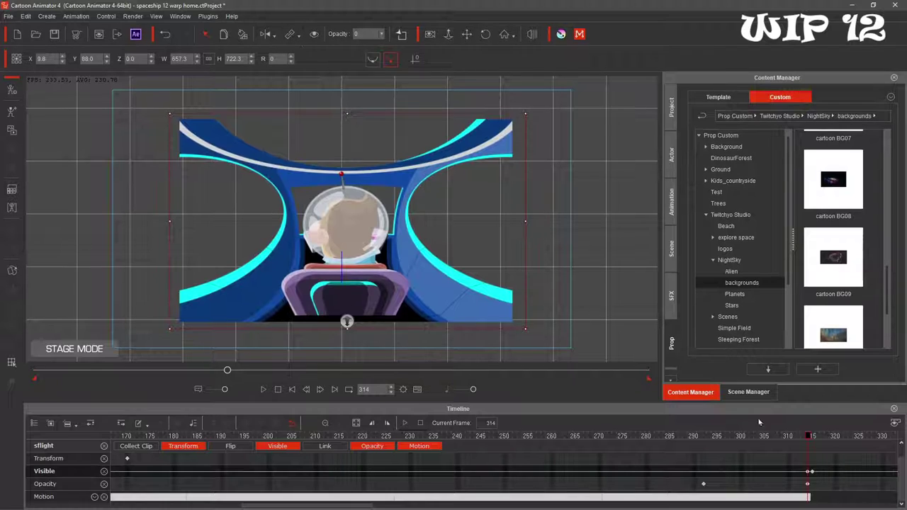
Play and scrub the animation to check the sflight prop's fade-out, and return the timeline view to its beginning
click(265, 390)
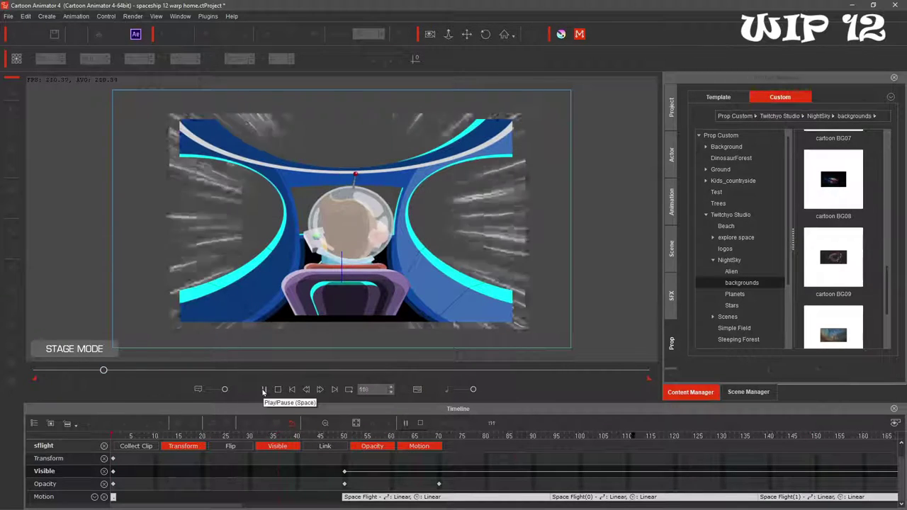
click(293, 437)
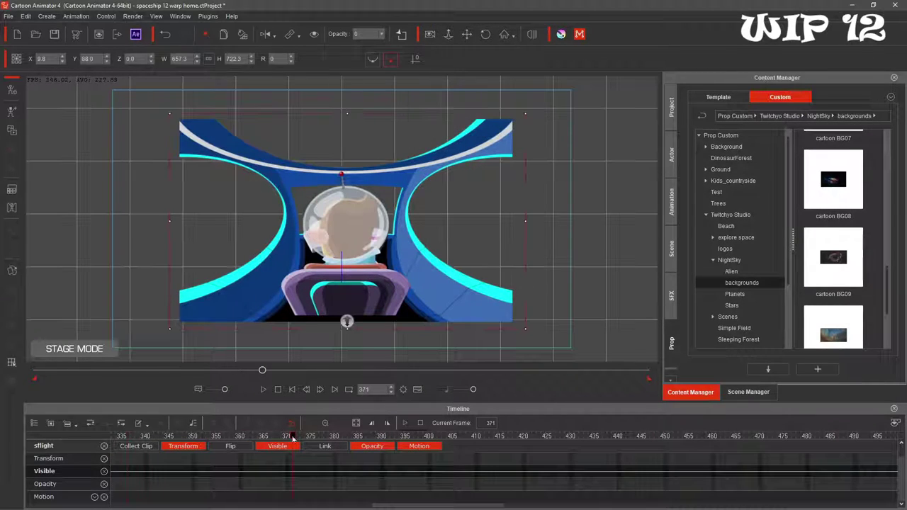
drag(239, 373, 182, 370)
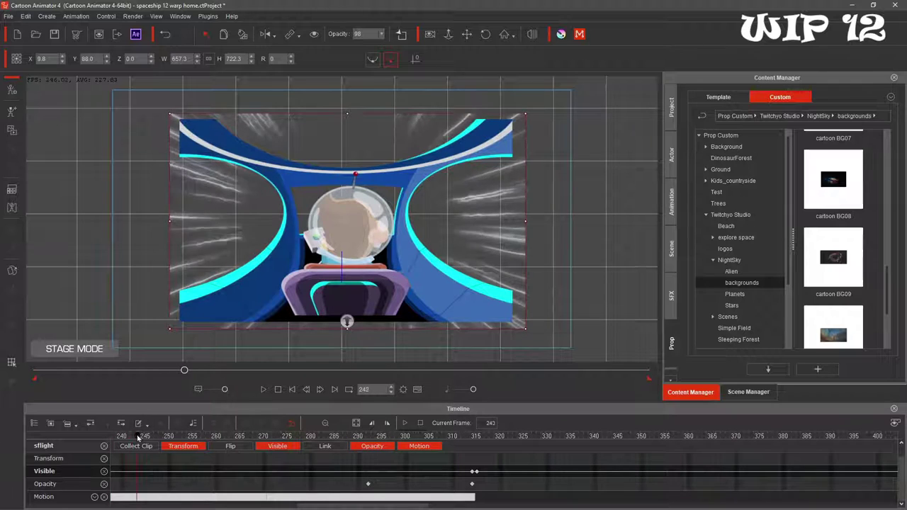
click(249, 442)
mouse_move(250, 443)
mouse_down()
mouse_move(462, 452)
mouse_move(61, 465)
mouse_up()
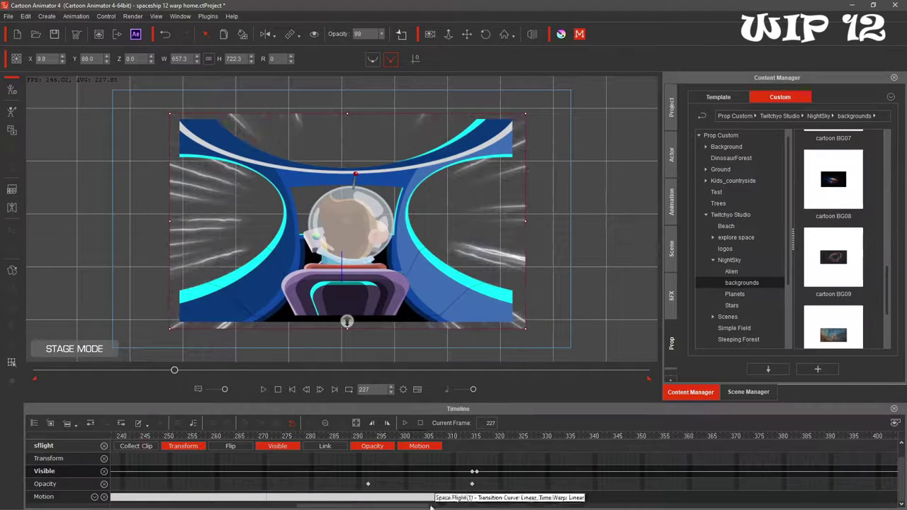
drag(417, 505, 226, 500)
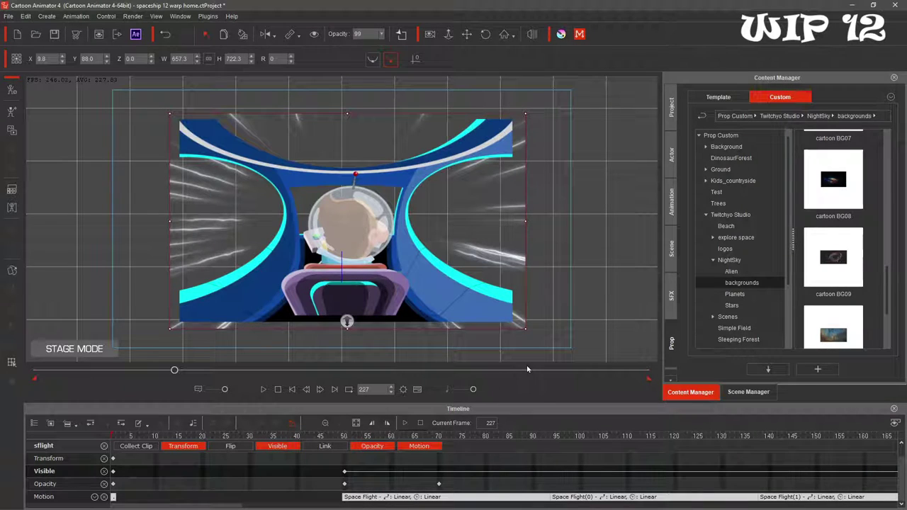
scroll(833, 283, down, 2)
drag(833, 303, 406, 221)
click(166, 34)
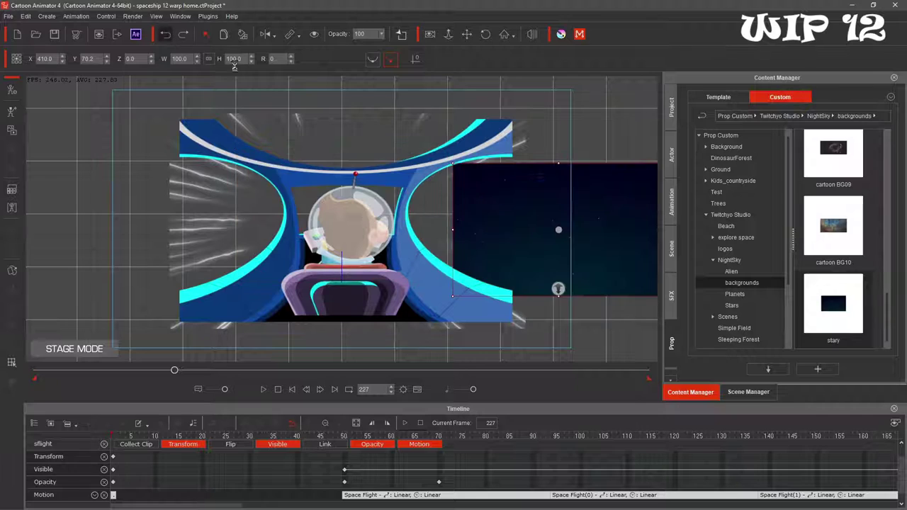
key(Delete)
Add the stary background at frame 1 behind the spaceship interior and scale it to about 160.9
click(278, 389)
drag(833, 304, 277, 218)
drag(359, 226, 421, 227)
drag(446, 151, 510, 112)
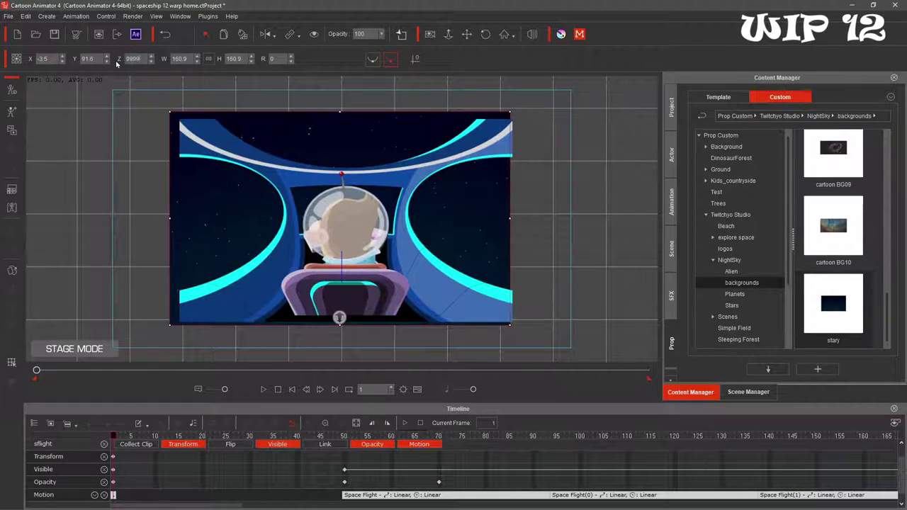
Try setting the stary background's Z depth to 9999, including after moving it higher, and undo the attempts
text(9999)
key(Return)
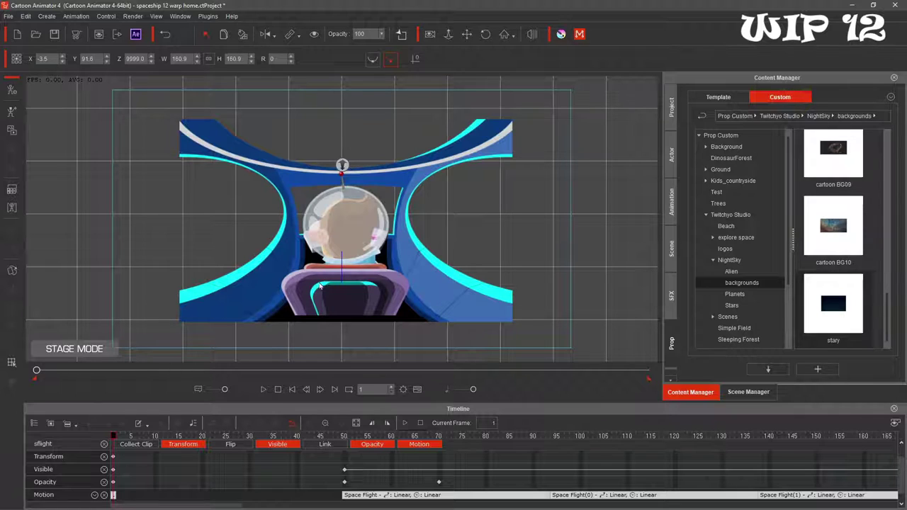
key(ctrl+z)
drag(347, 139, 350, 52)
text(999)
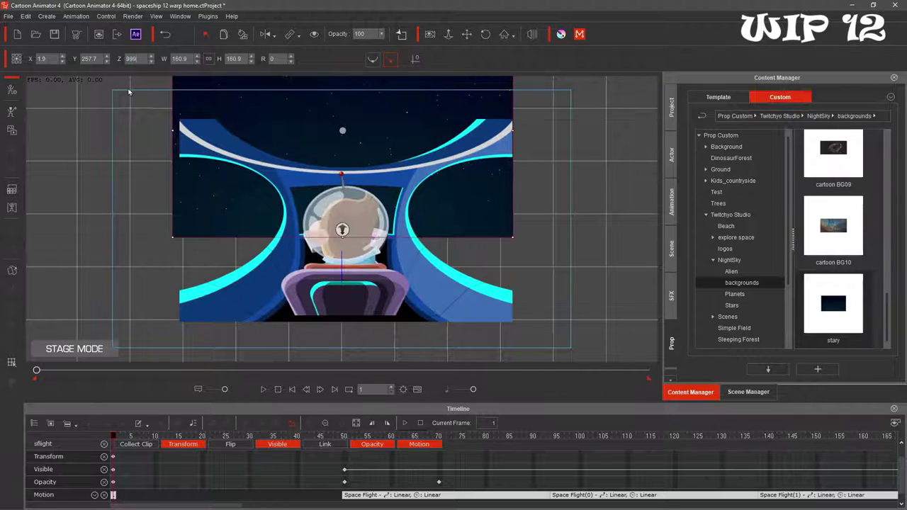
text(9)
key(Return)
click(165, 34)
Reposition the stary background over the spaceship and set its Z depth to -9999
drag(345, 128, 340, 231)
drag(340, 230, 324, 31)
drag(338, 221, 503, 87)
text(9)
click(150, 94)
Center the stary background behind the spaceship, enlarge it to 856.5 in width and height, and check the coverage in camera view
click(358, 165)
drag(383, 126, 381, 152)
drag(500, 112, 515, 103)
drag(369, 122, 374, 131)
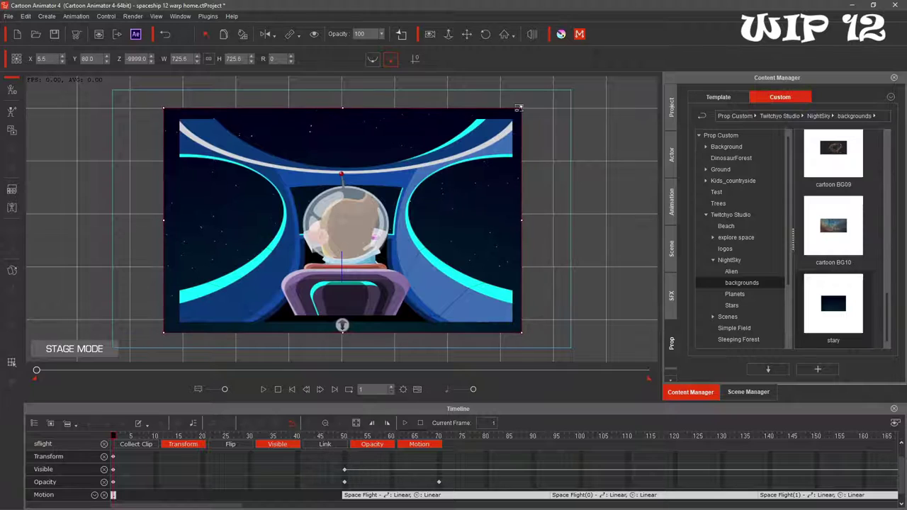
drag(520, 109, 577, 74)
click(430, 34)
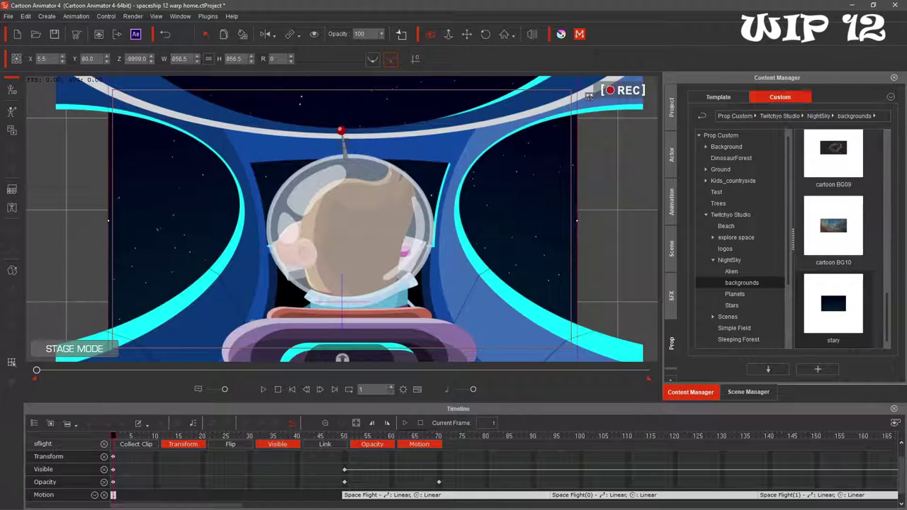
click(430, 34)
Try a Z depth change on the stary background at frame 57 and play the movement back
drag(111, 437, 376, 437)
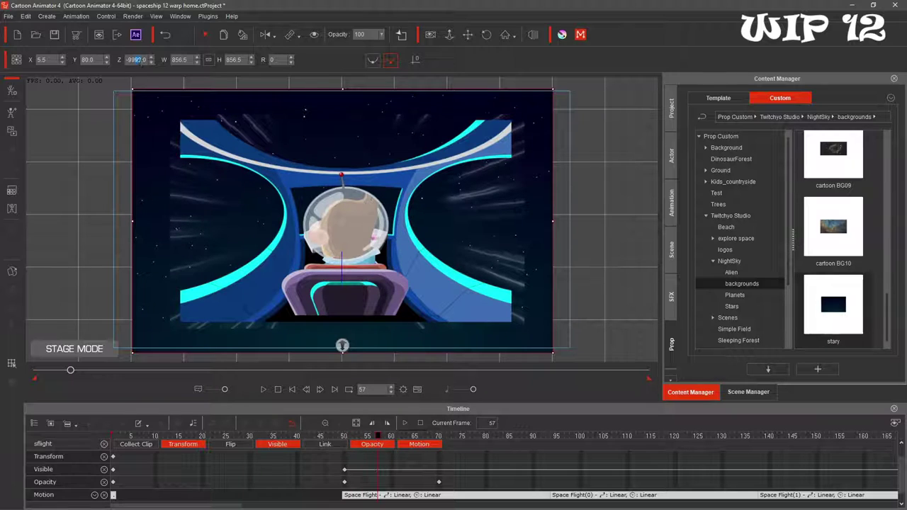
click(278, 389)
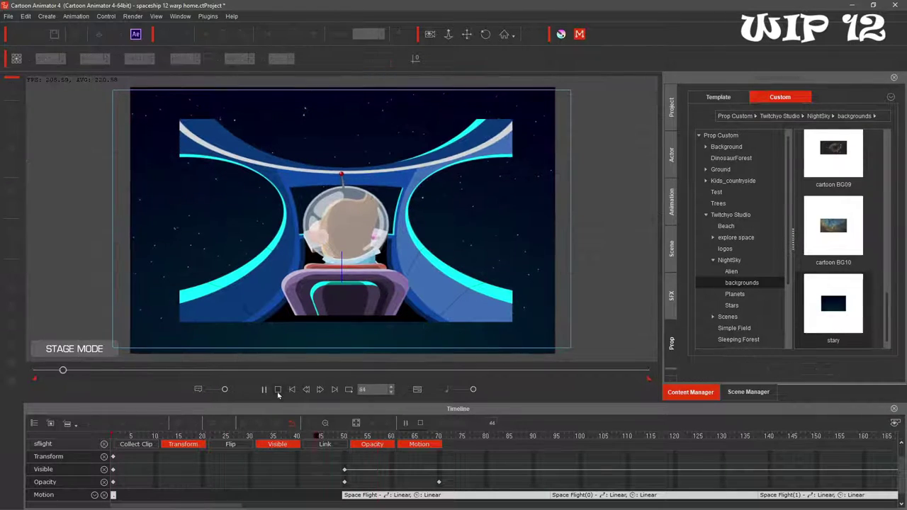
click(345, 437)
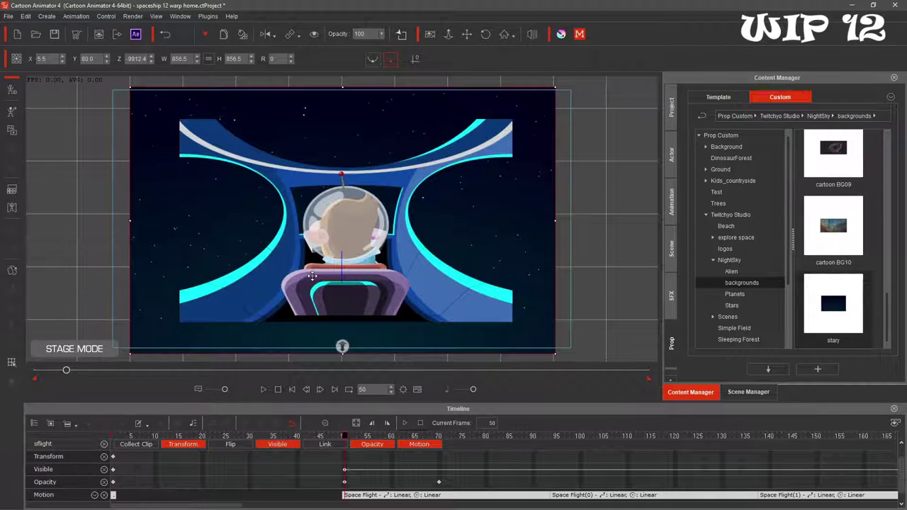
Hide the sflight prop's Opacity track and return to frame 1 with the stary background selected
click(375, 444)
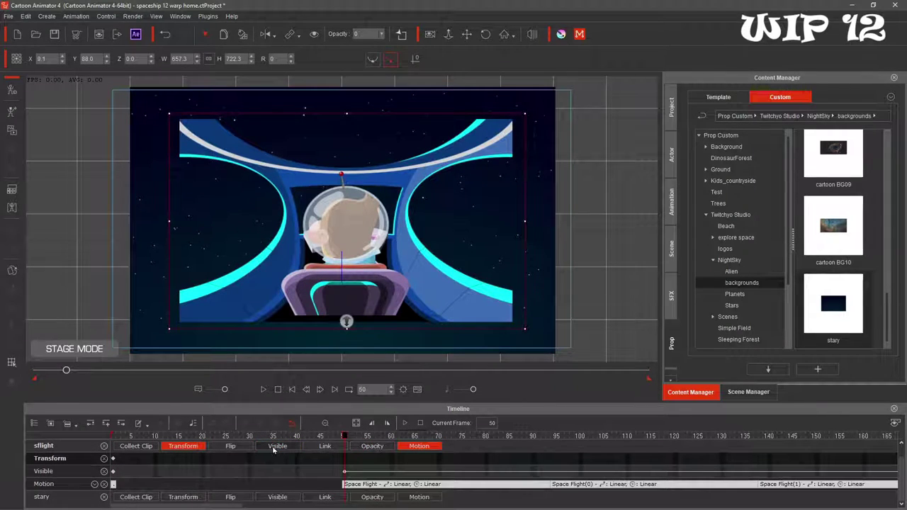
click(147, 234)
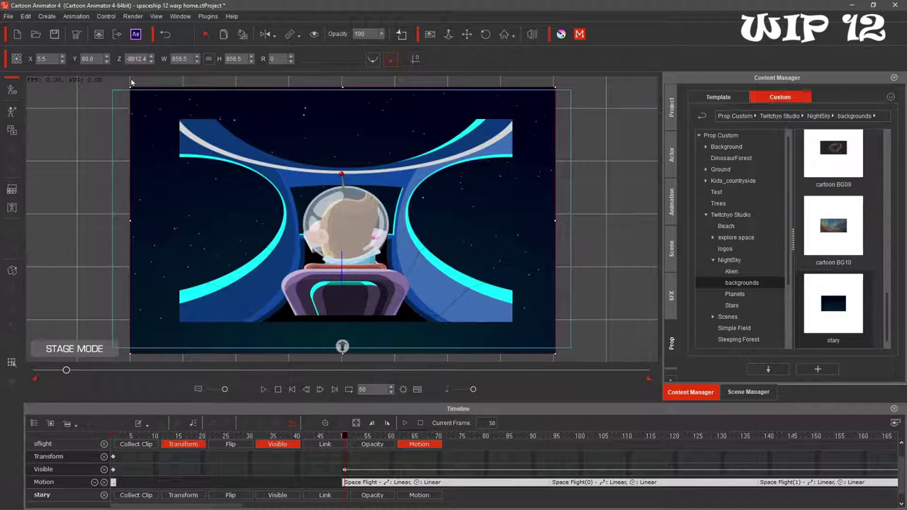
click(90, 158)
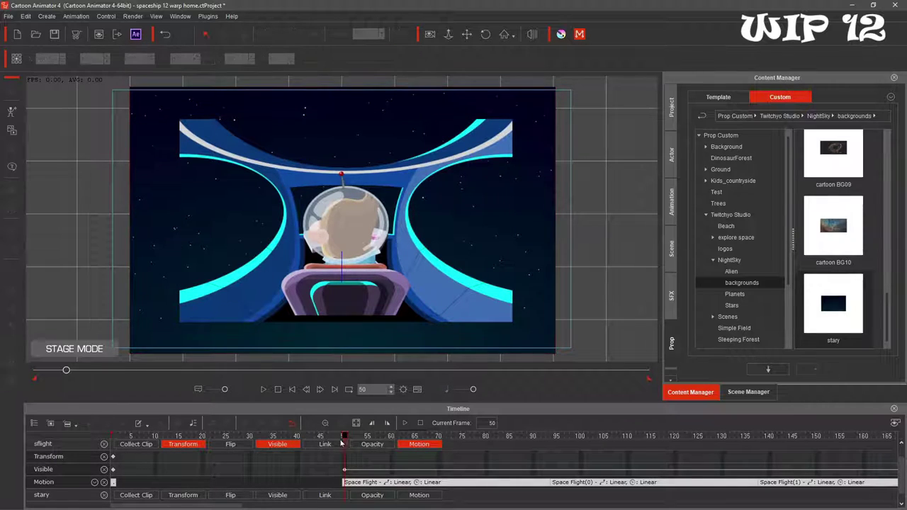
drag(343, 438, 315, 438)
click(277, 389)
click(148, 164)
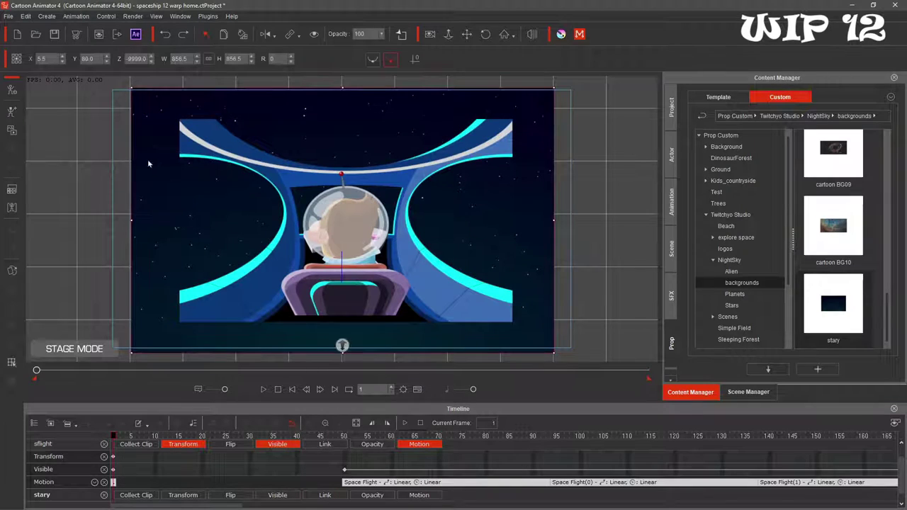
Bring the stary background closer in Z depth at frame 49 and play back the star movement
drag(111, 438, 342, 435)
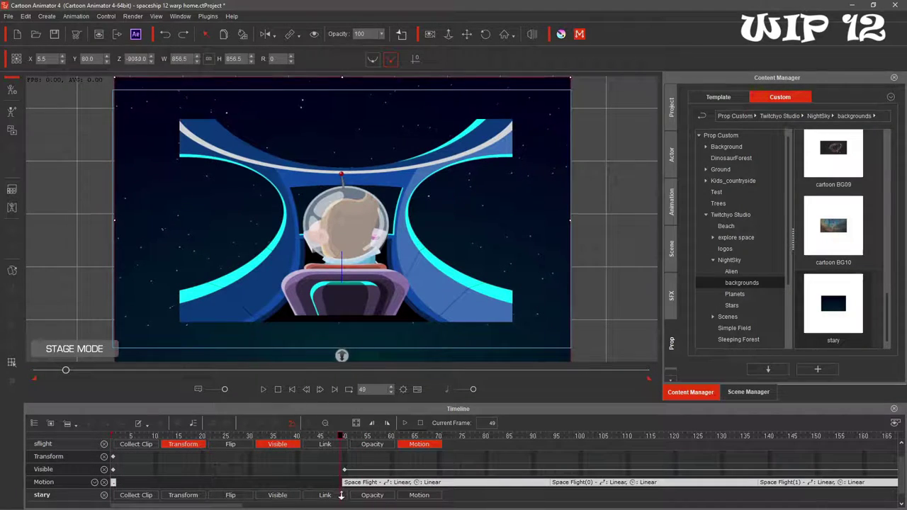
click(264, 389)
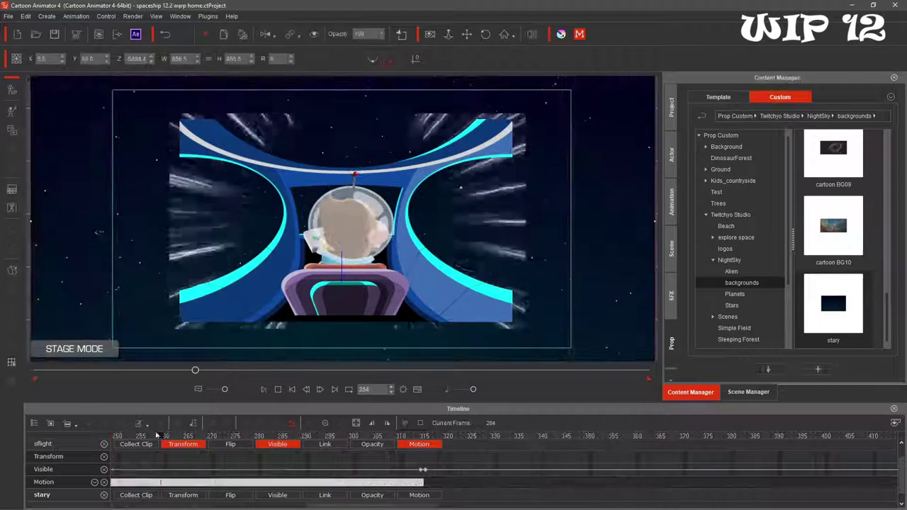
click(278, 390)
Adjust the stary background's Z depth at frame 313, near the end of the sflight motion
drag(219, 505, 408, 505)
click(458, 435)
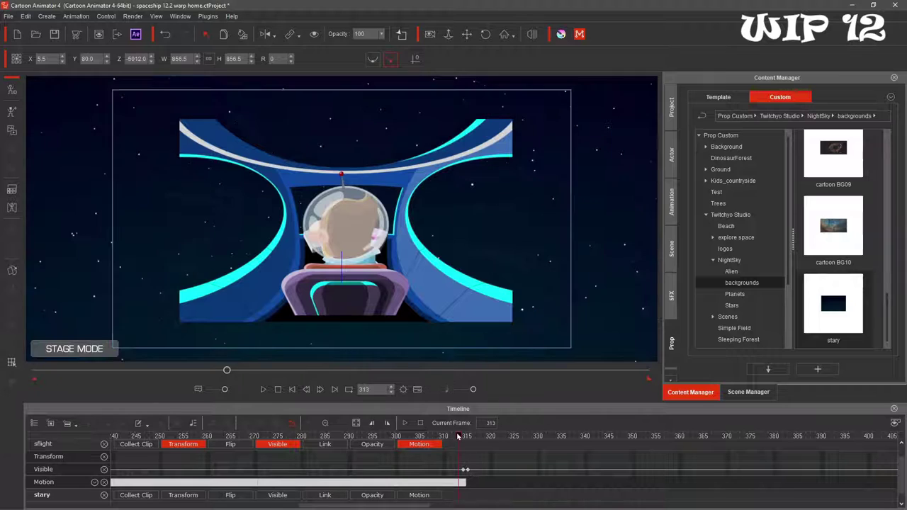
click(152, 62)
Play back the full star and warp animation and inspect the warp's end around frame 306
click(263, 388)
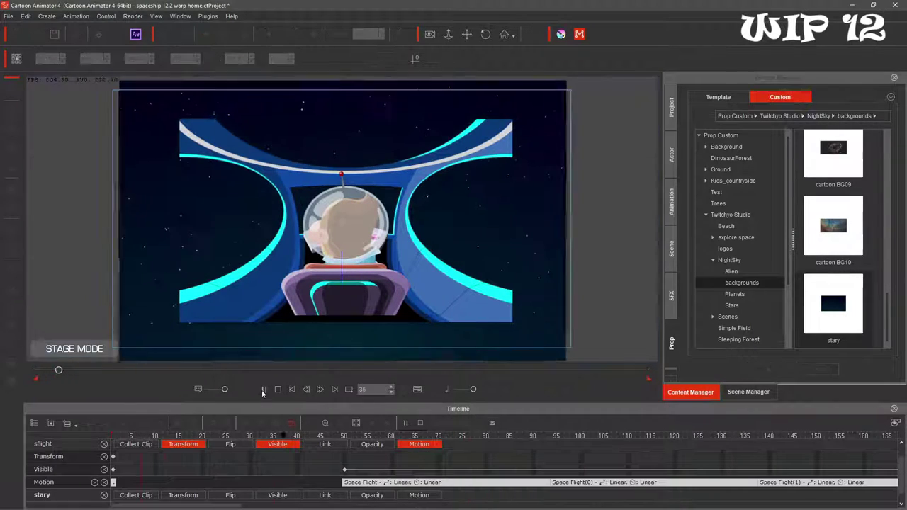
click(264, 389)
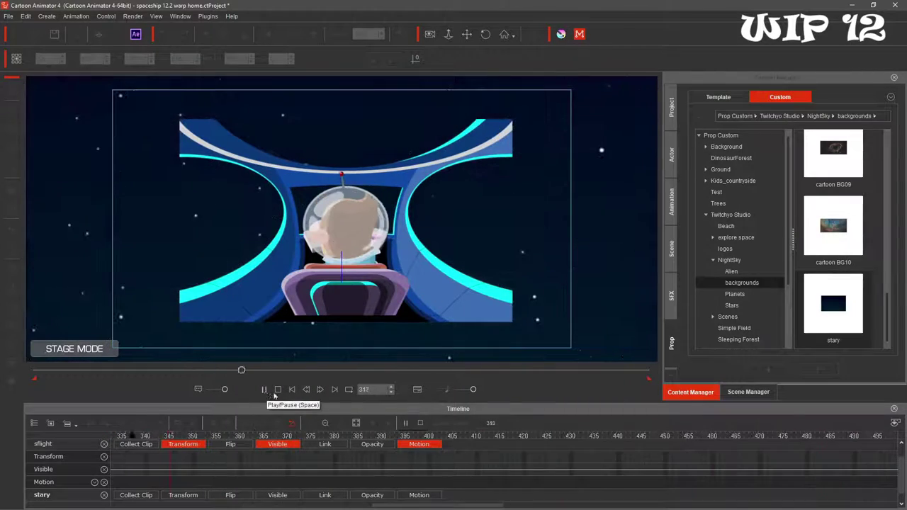
mouse_move(238, 373)
mouse_down()
mouse_move(75, 386)
mouse_move(281, 389)
mouse_move(216, 393)
mouse_move(228, 394)
mouse_up()
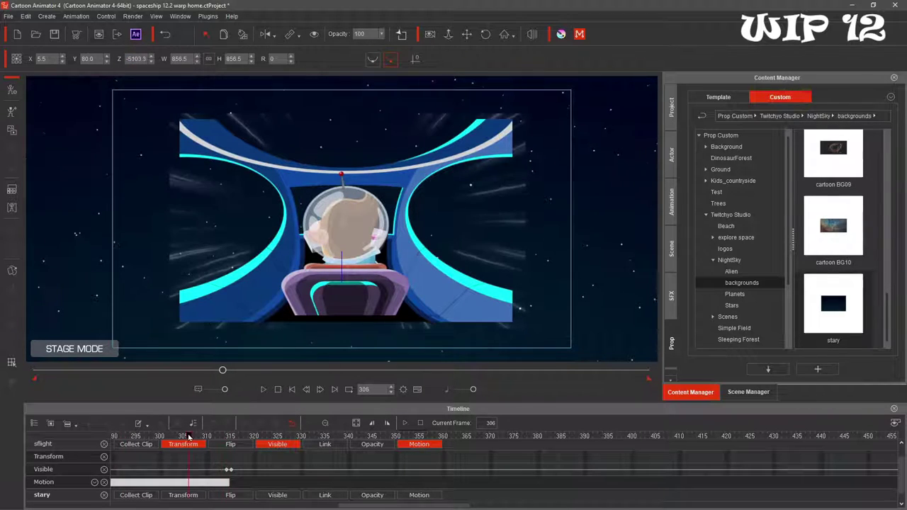
click(263, 389)
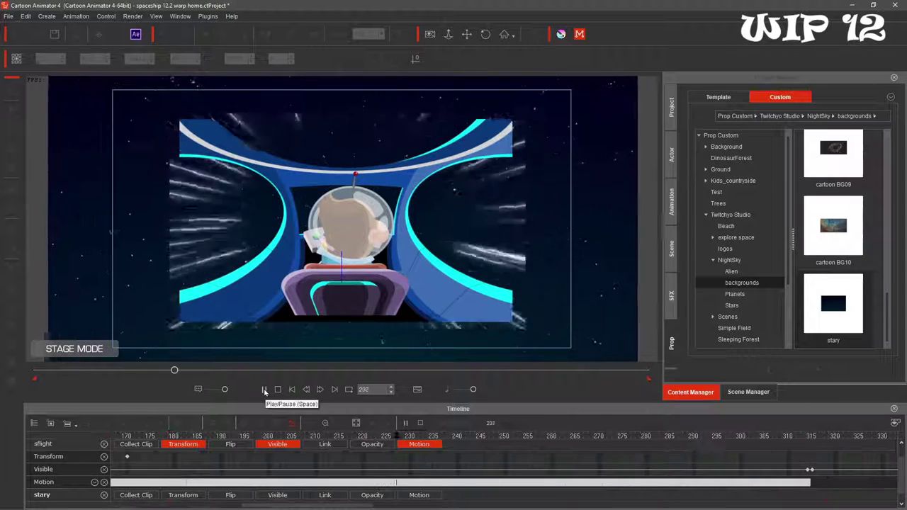
click(278, 389)
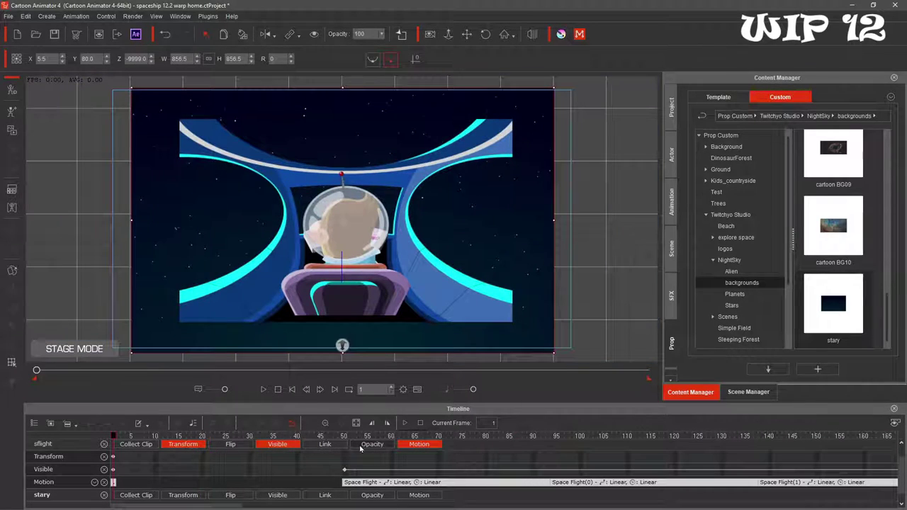
Move to frame 85 and show the stary background's Motion track in the timeline
drag(37, 372, 88, 376)
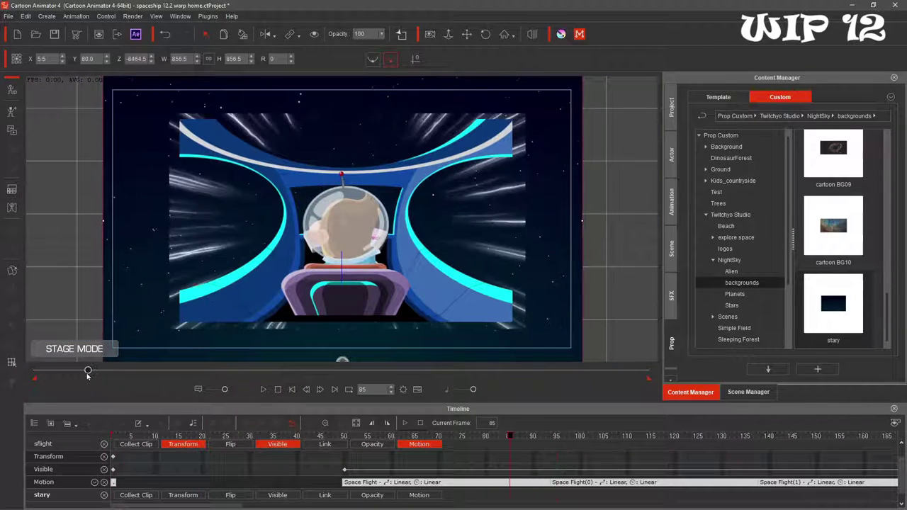
scroll(262, 484, down, 1)
click(416, 484)
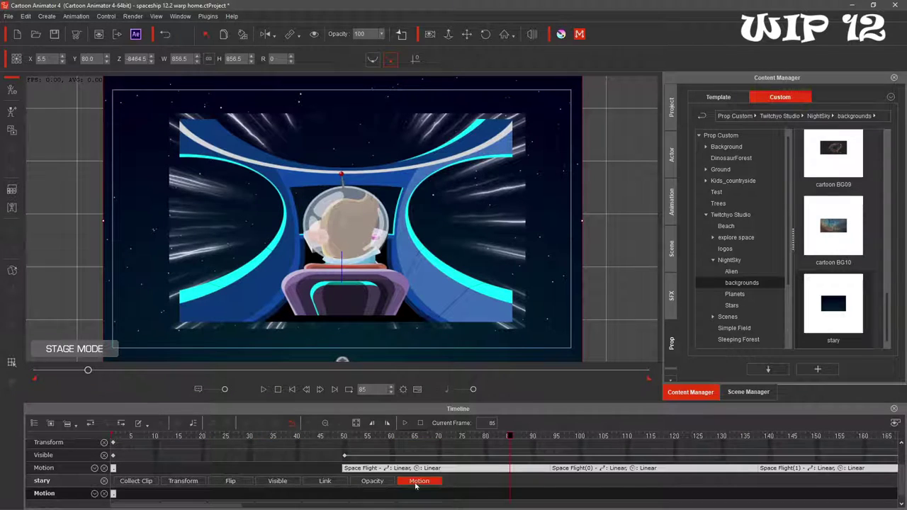
Remove the stary background's extra Transform keys just before frame 314 and play back the star movement
click(182, 482)
click(340, 489)
drag(237, 507, 411, 508)
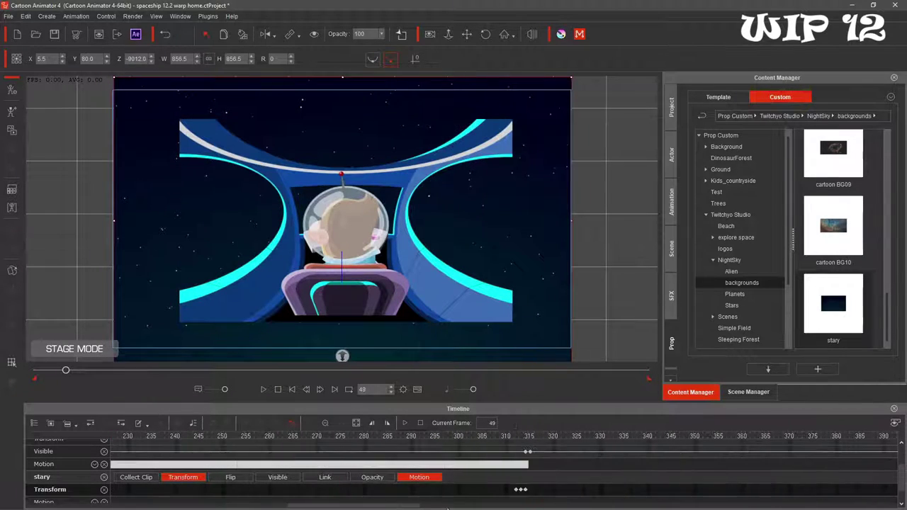
click(522, 489)
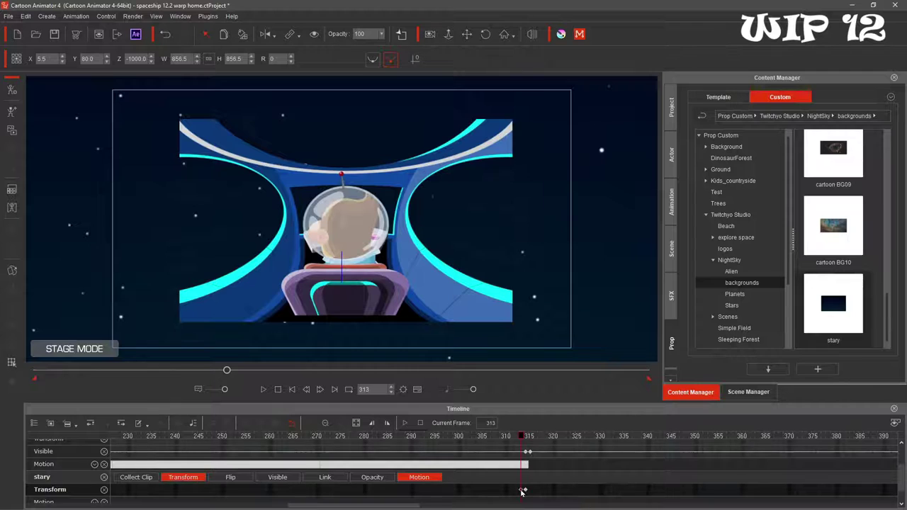
click(263, 390)
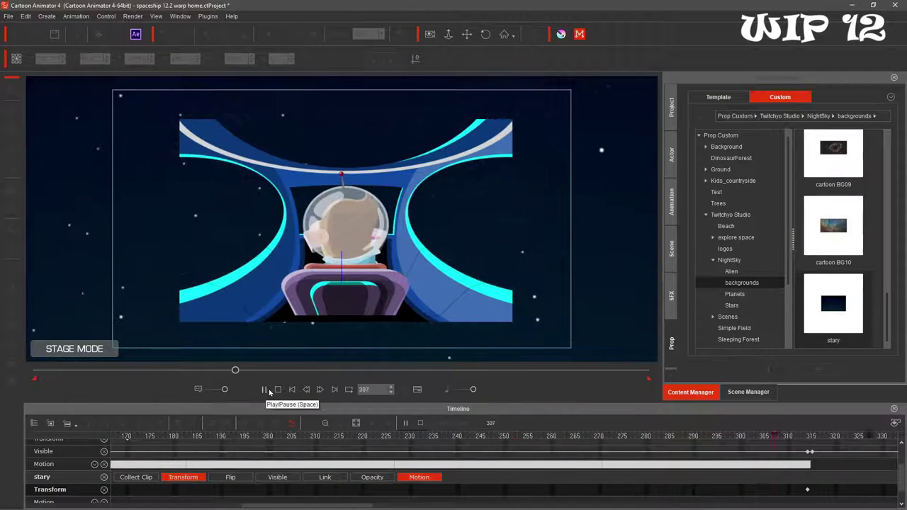
click(264, 390)
Set the stary background's Z depth to -500 at frame 314 and play back the animation
drag(227, 505, 399, 505)
click(554, 490)
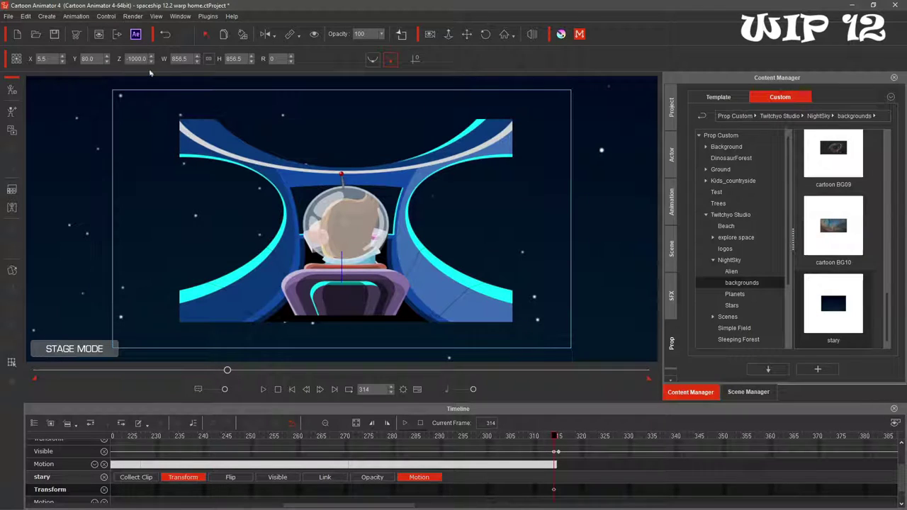
click(264, 390)
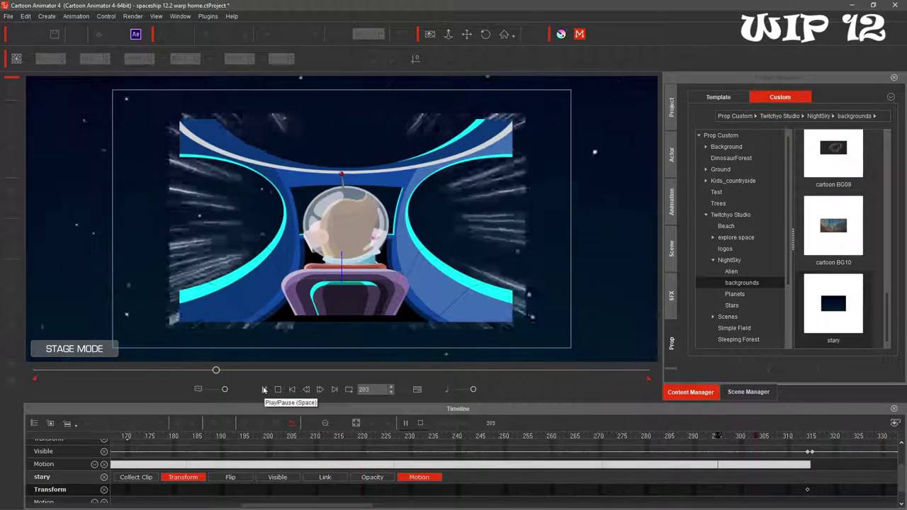
click(278, 390)
Scrub through the frames around and after 314 to examine how the warp and star movement end
drag(181, 505, 387, 506)
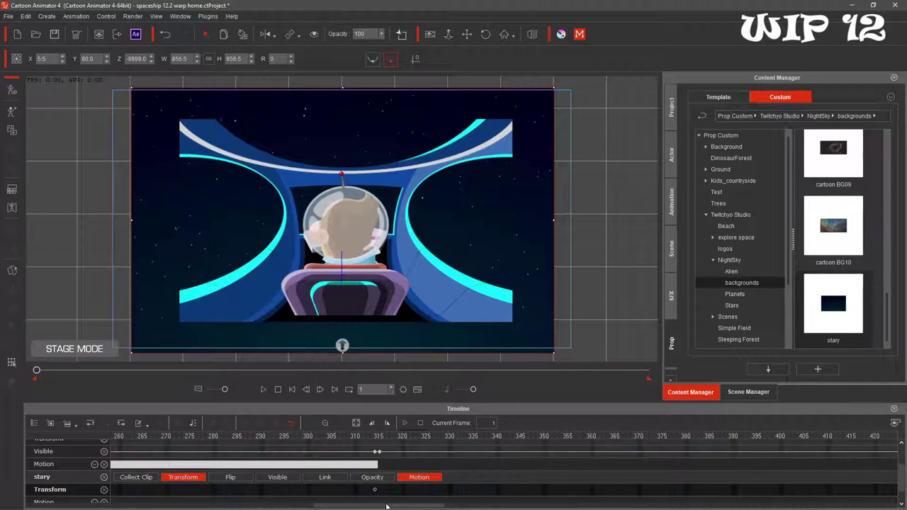
click(401, 439)
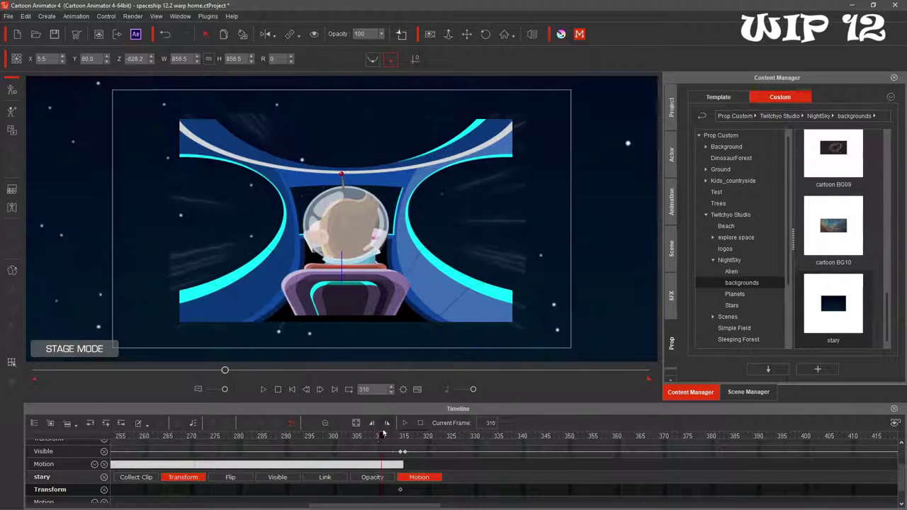
mouse_move(400, 445)
mouse_down()
mouse_move(284, 443)
mouse_move(423, 456)
mouse_up()
click(544, 507)
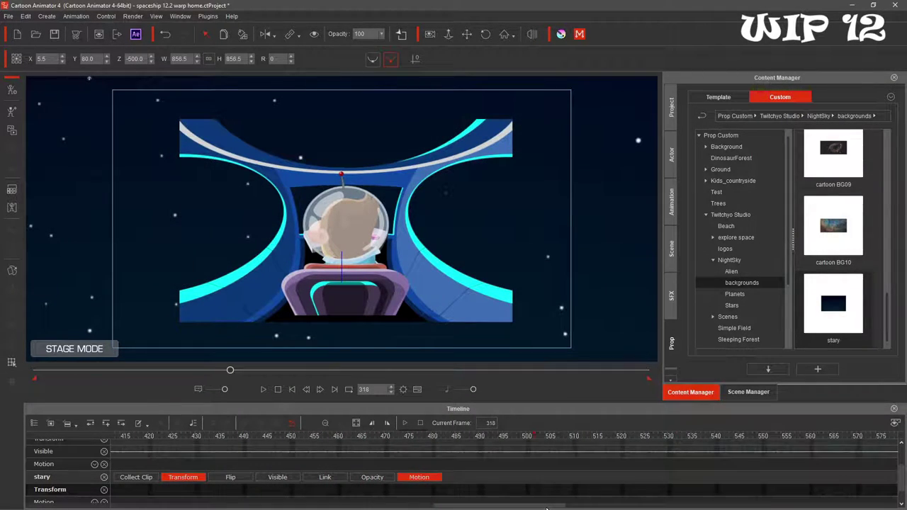
drag(546, 507, 398, 507)
drag(558, 436, 113, 437)
click(379, 437)
Add the pluto planet from the Planets folder and shrink it to about 10.4, centred over the astronaut's helmet
click(735, 293)
drag(832, 148, 347, 246)
drag(281, 224, 284, 202)
drag(369, 172, 352, 210)
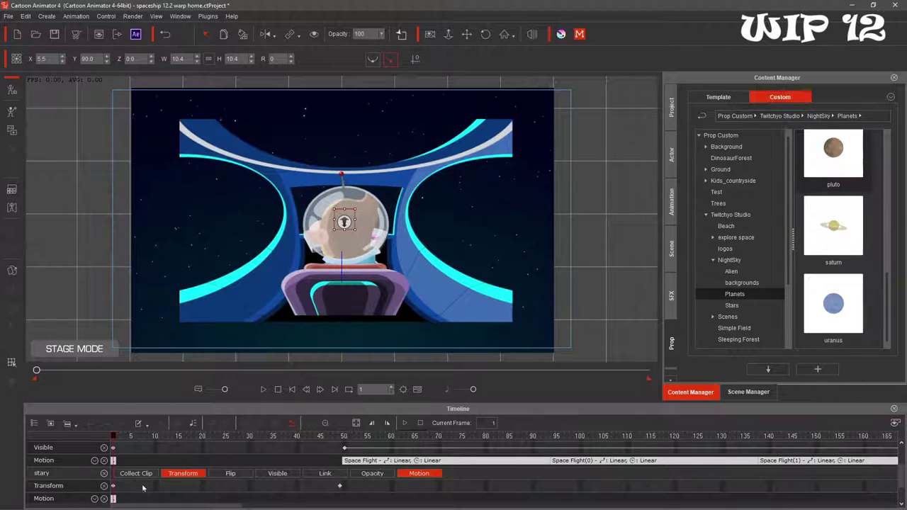
Show pluto's Visible track, hide the planet at frame 1 and make it visible at frame 280
drag(114, 439, 123, 456)
scroll(69, 479, down, 1)
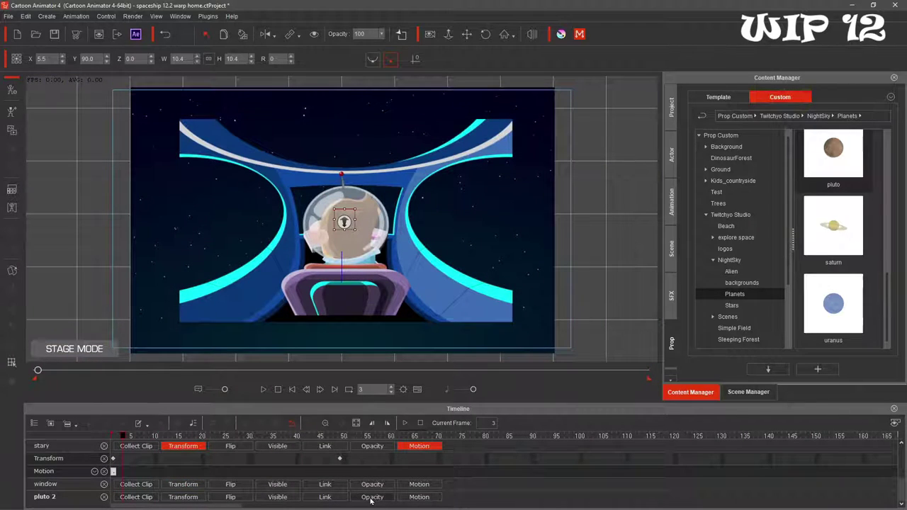
click(277, 496)
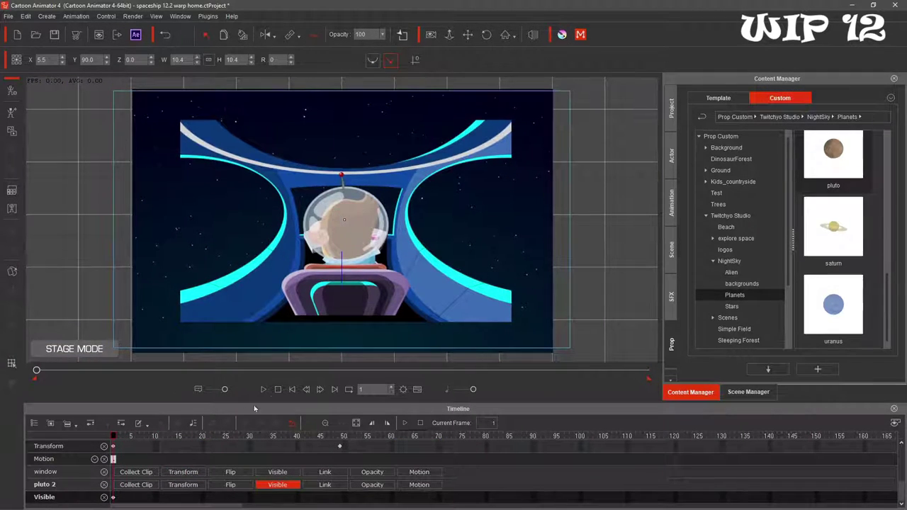
drag(75, 374, 138, 379)
mouse_move(203, 437)
mouse_down()
mouse_move(824, 450)
mouse_move(709, 457)
mouse_up()
click(315, 34)
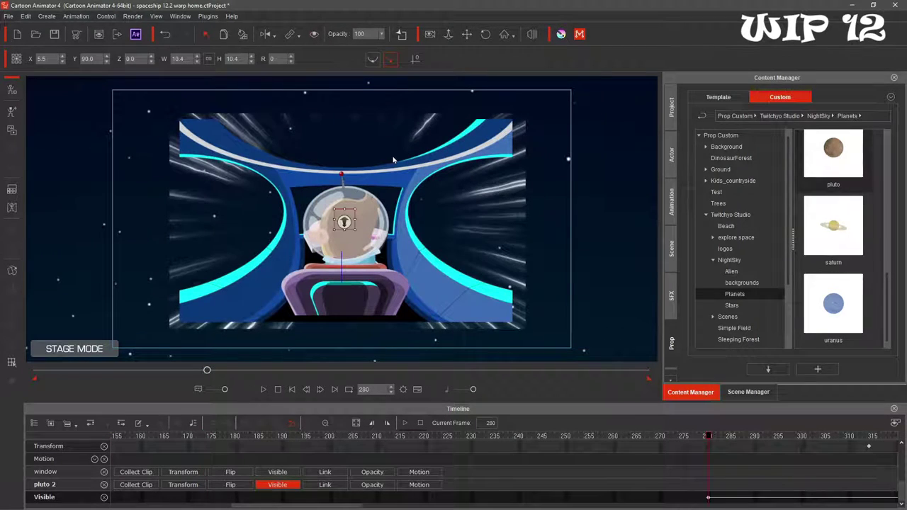
Enlarge pluto to about 22.5 in width and height at frame 310
drag(324, 501, 355, 502)
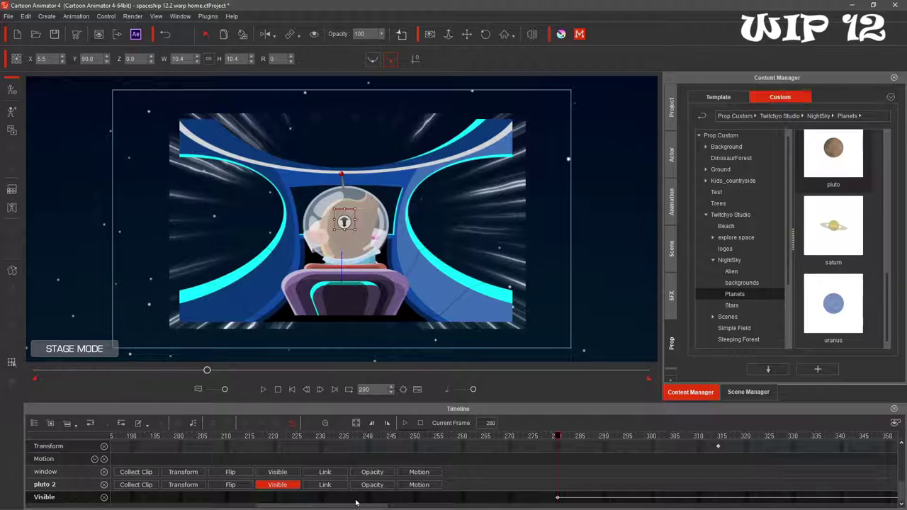
drag(558, 437, 698, 439)
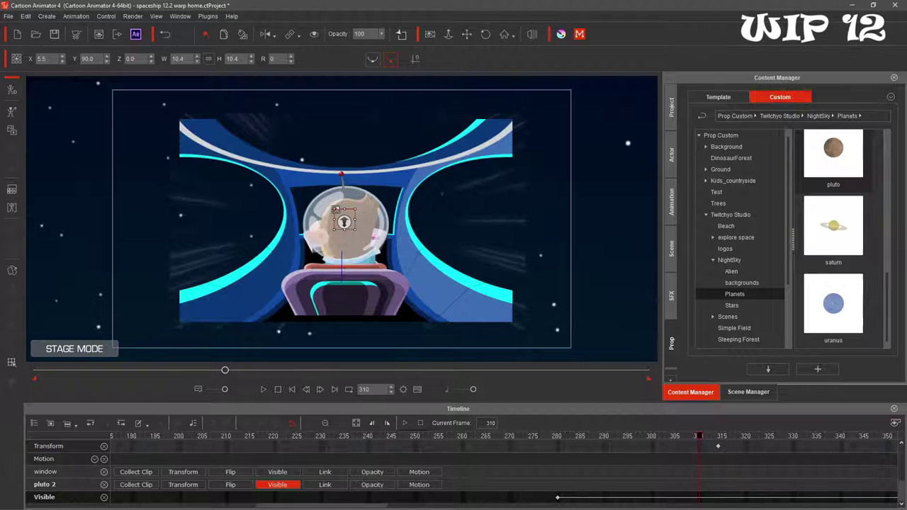
drag(335, 208, 318, 189)
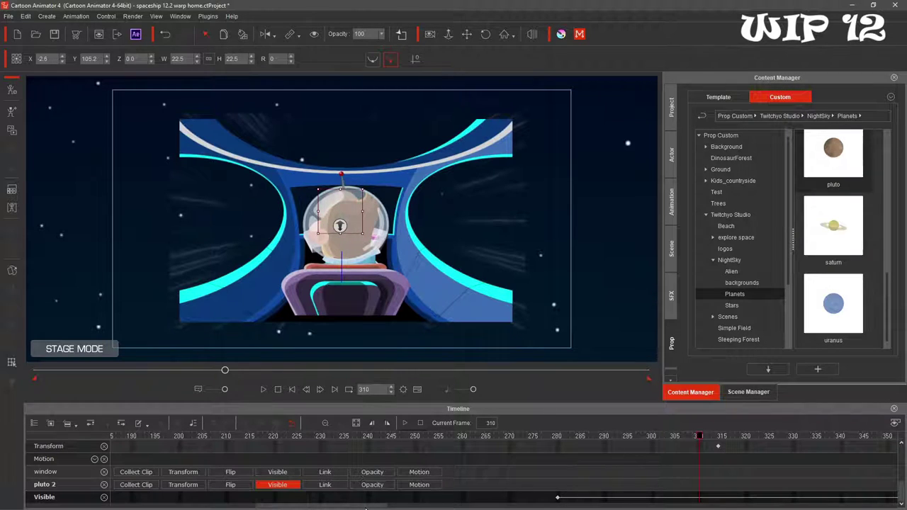
Move pluto out past the stage's left side to about X -592, Y -88.6 and enlarge it to about 83.8
drag(366, 508, 425, 507)
drag(335, 437, 354, 439)
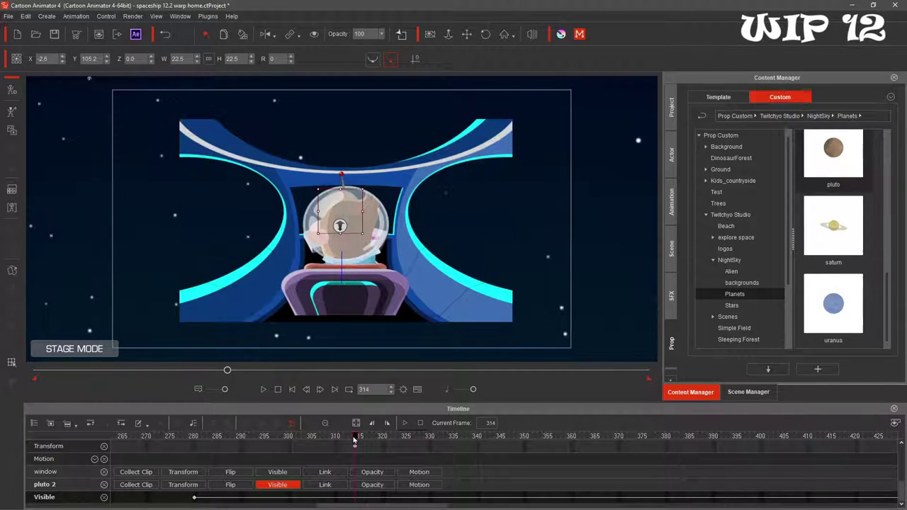
drag(326, 199, 153, 213)
drag(114, 277, 70, 296)
Play back pluto's pass by the ship and hide the planet at frame 360
click(262, 389)
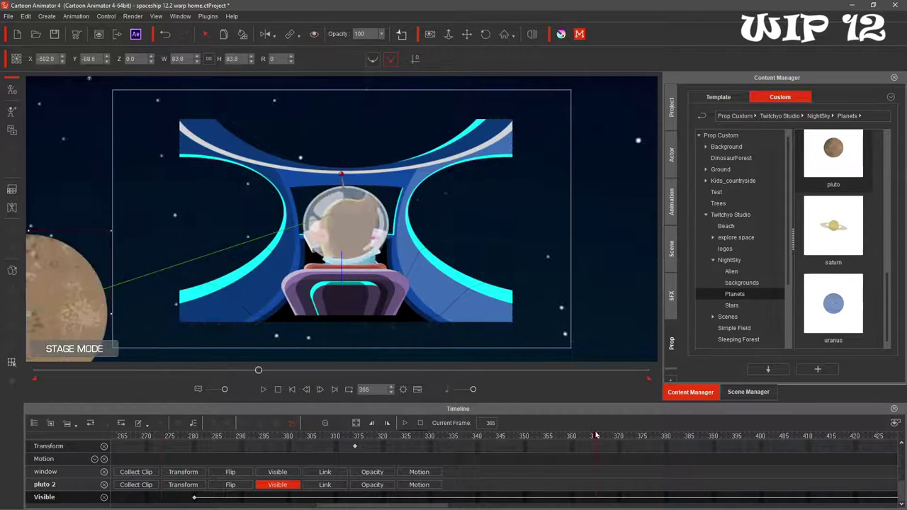
click(263, 389)
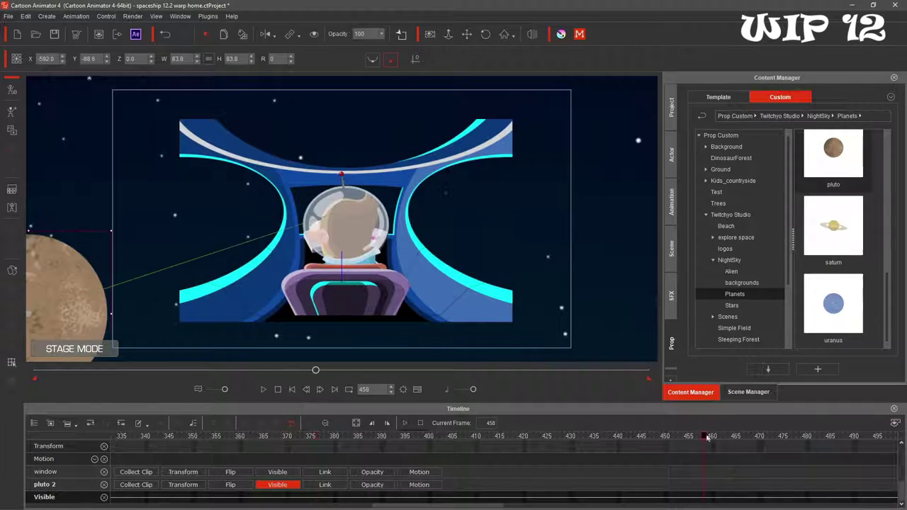
click(314, 34)
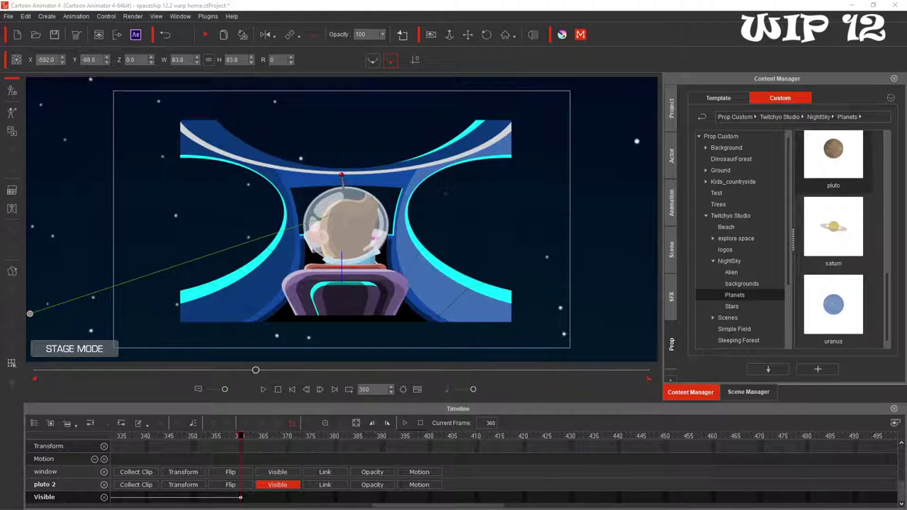
Add the uranus planet over the astronaut at about 58.3 in size and make it visible at frame 340
click(278, 388)
drag(833, 304, 364, 205)
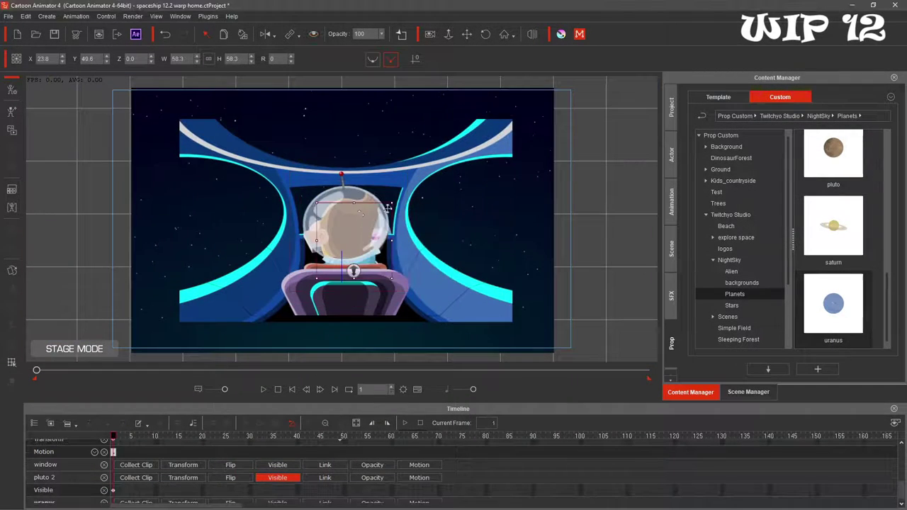
click(262, 388)
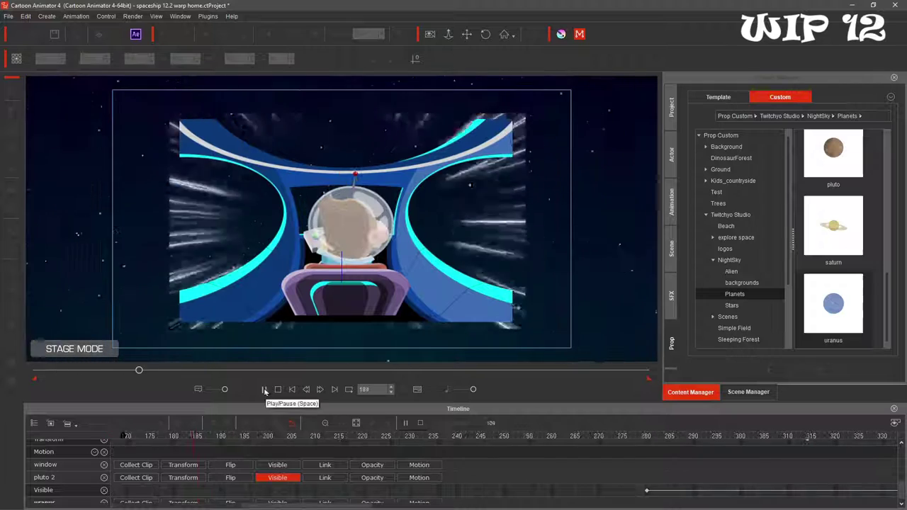
click(263, 390)
drag(223, 436, 146, 436)
scroll(216, 464, down, 1)
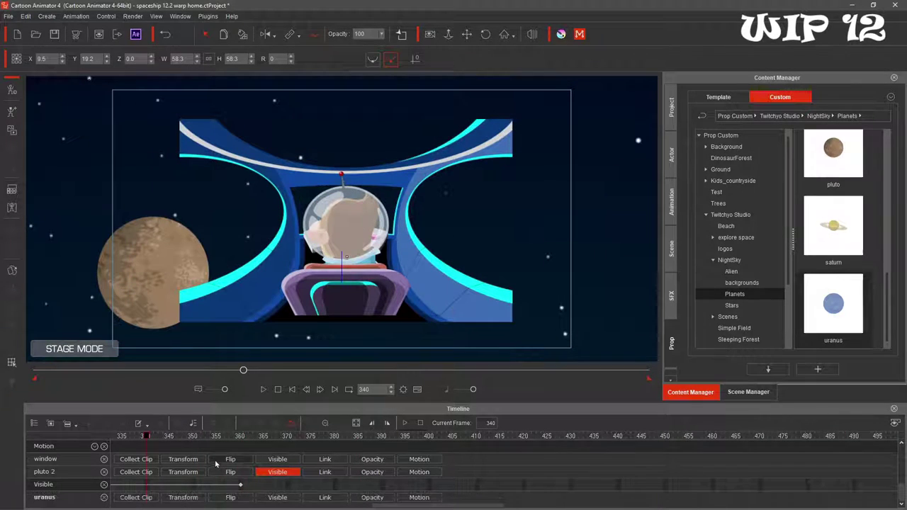
click(277, 497)
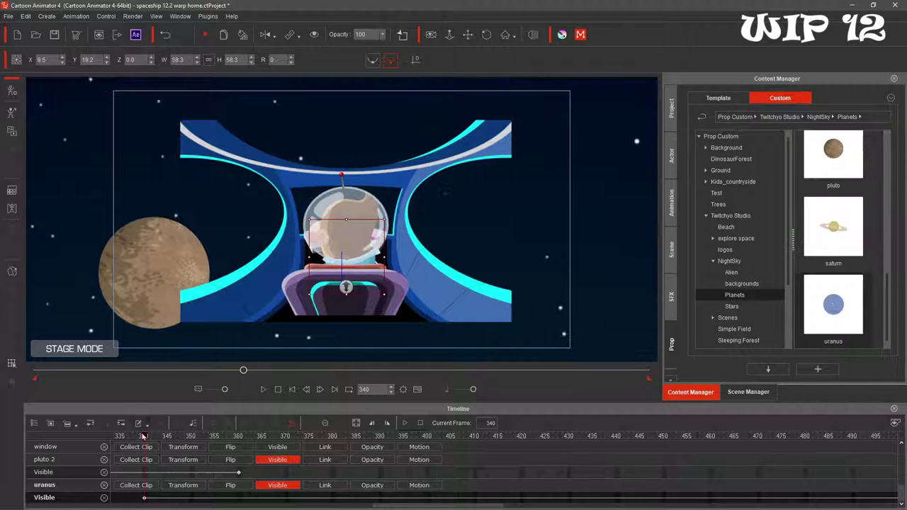
Try moving uranus out past the stage's right side and delete the planet
drag(143, 435, 242, 435)
mouse_move(428, 439)
mouse_down()
mouse_move(223, 437)
mouse_move(141, 451)
mouse_move(426, 437)
mouse_up()
click(167, 33)
click(168, 33)
drag(344, 263, 622, 269)
drag(657, 262, 854, 262)
drag(426, 437, 237, 437)
key(Delete)
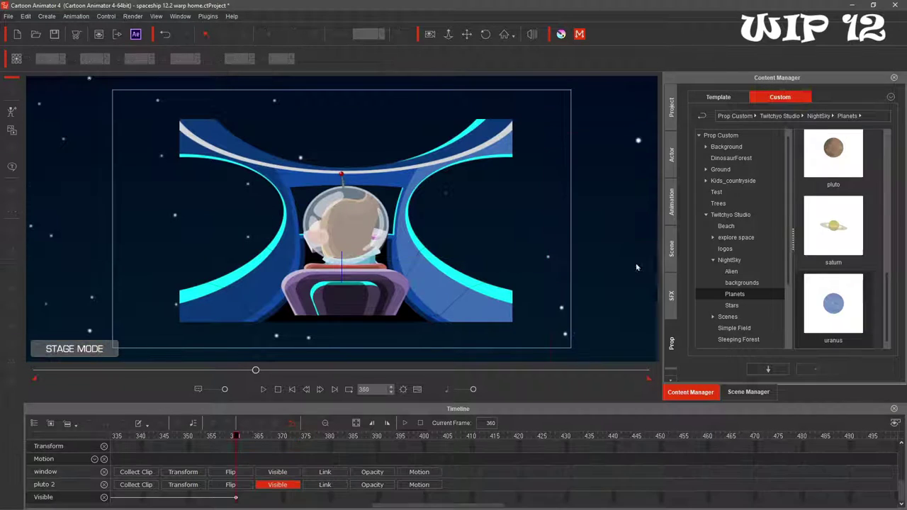
Add uranus again over the astronaut at about 35.4 in size, hidden at frame 1 and visible from frame 400
click(277, 389)
drag(833, 303, 327, 264)
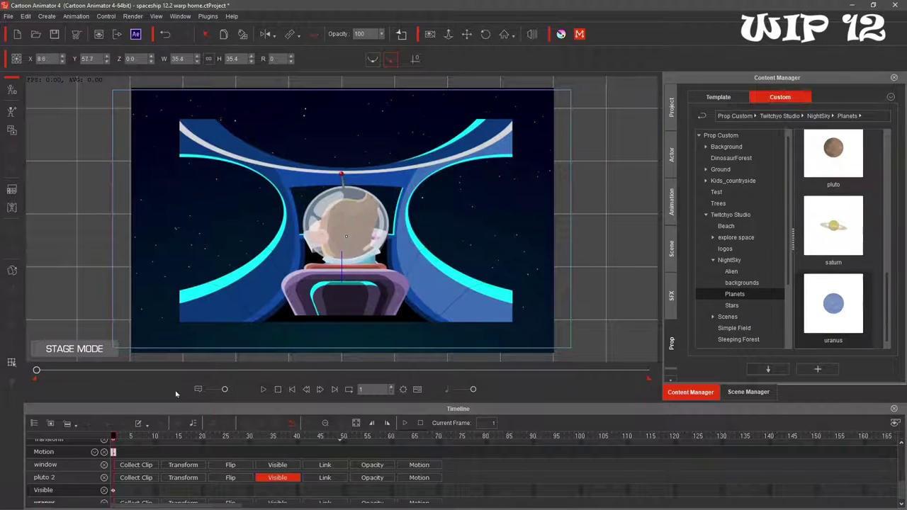
click(263, 389)
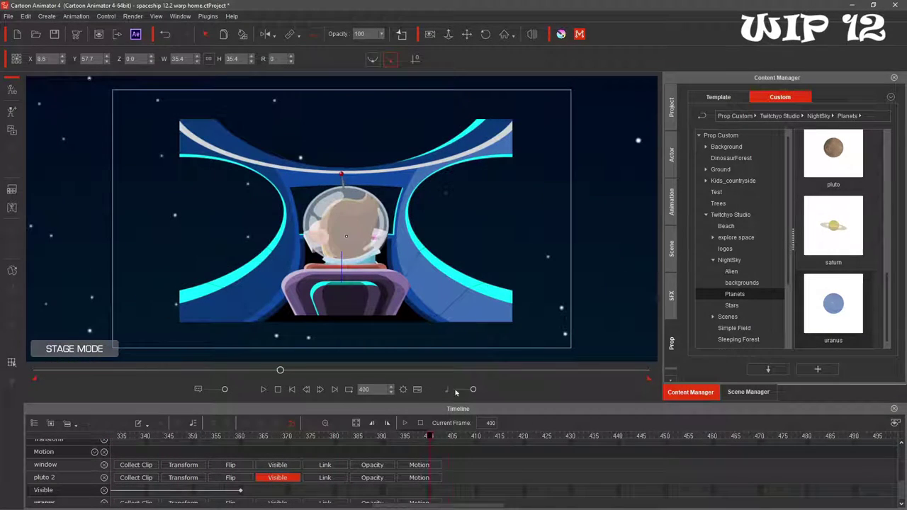
click(345, 251)
Move uranus out past the stage's right side at frame 460 and enlarge it to about 188.3
drag(428, 436, 711, 436)
drag(345, 240, 632, 241)
drag(609, 217, 566, 106)
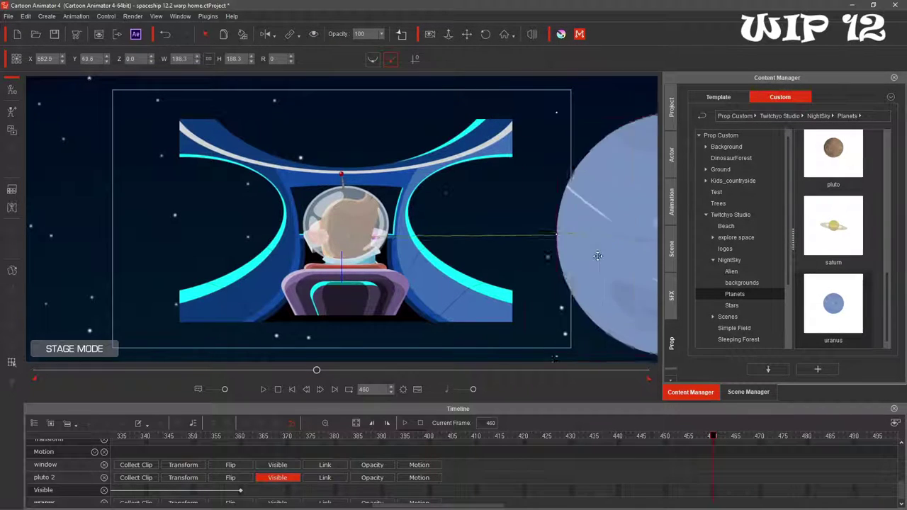
Try shifting uranus at frame 418 and undo its recent position and size changes
drag(712, 436, 514, 436)
drag(392, 506, 421, 506)
drag(632, 255, 525, 256)
click(165, 36)
click(165, 35)
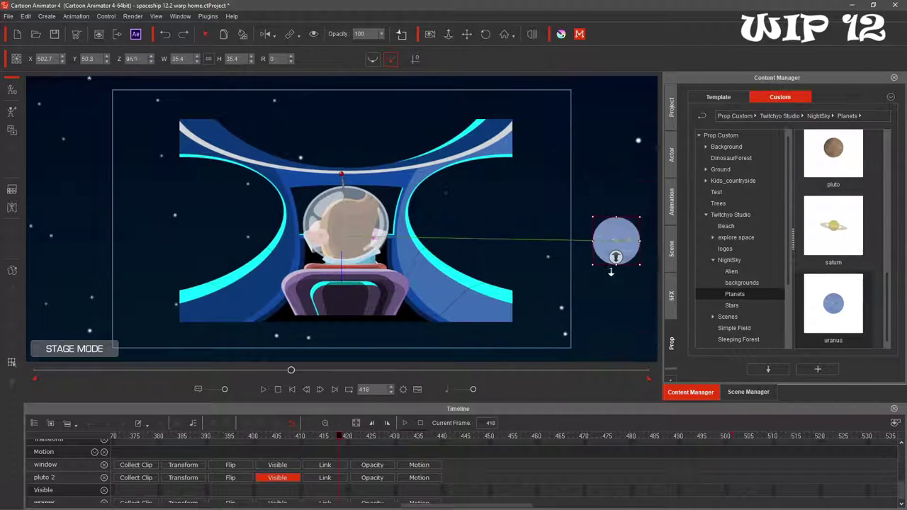
click(165, 35)
click(165, 36)
click(165, 35)
click(165, 36)
Play back the planet animation and remove uranus from the stage
click(263, 389)
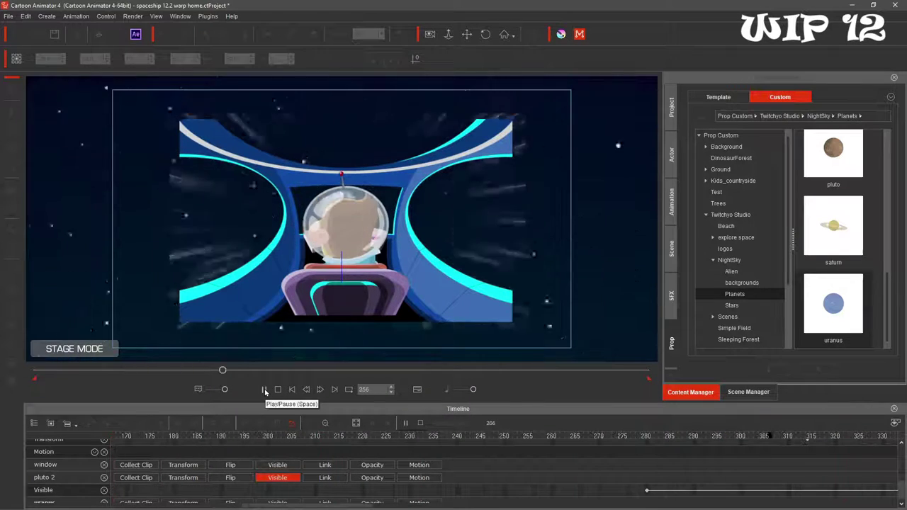
click(263, 389)
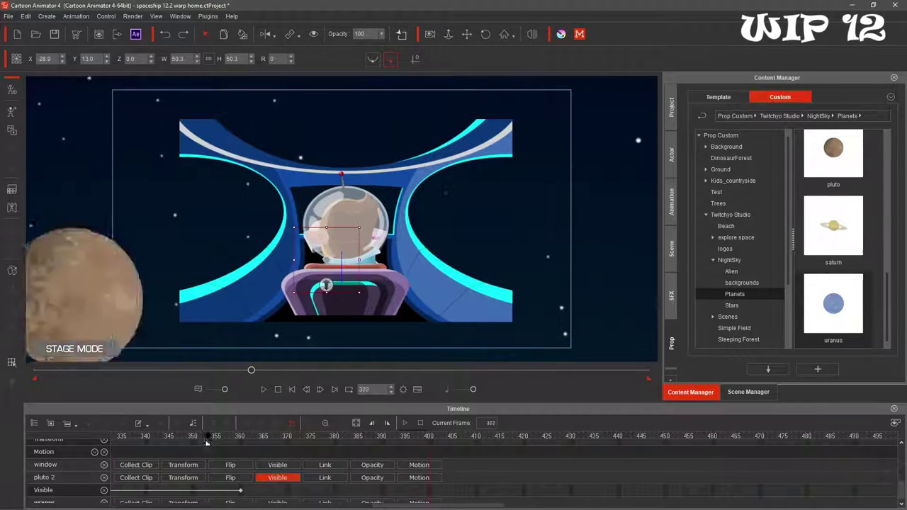
scroll(209, 460, down, 2)
right_click(333, 259)
click(367, 328)
Add uranus at frame 1 over the astronaut's helmet, about 33.6 in size at X 8.6, Y 59.4
click(278, 389)
drag(833, 303, 339, 279)
drag(404, 215, 371, 246)
drag(339, 279, 345, 240)
drag(377, 208, 367, 221)
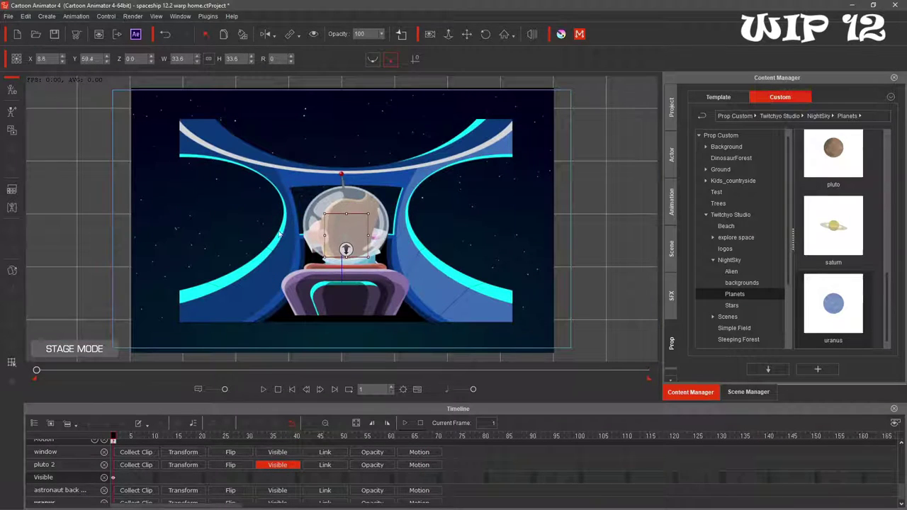
Make uranus visible at frame 400 and move it out to about X 501.6, Y 54 at frame 440
drag(36, 369, 261, 370)
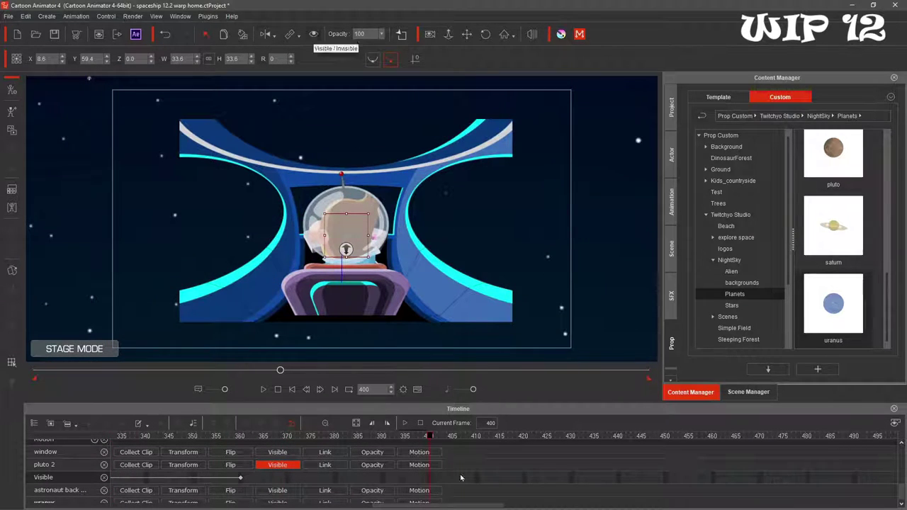
drag(429, 436, 619, 436)
drag(351, 232, 611, 235)
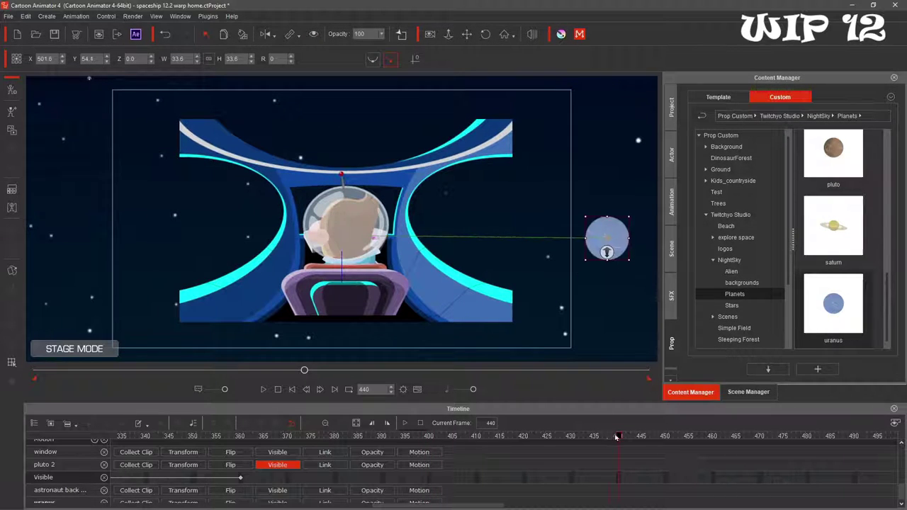
Play back the uranus movement, go to frame 380 and bring uranus's row into view in the timeline
drag(618, 437, 430, 438)
click(262, 389)
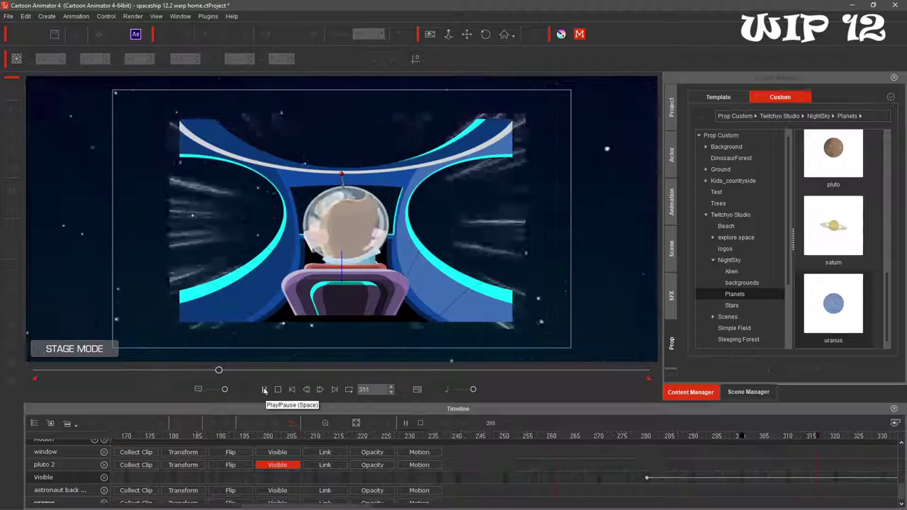
click(347, 444)
scroll(234, 489, down, 1)
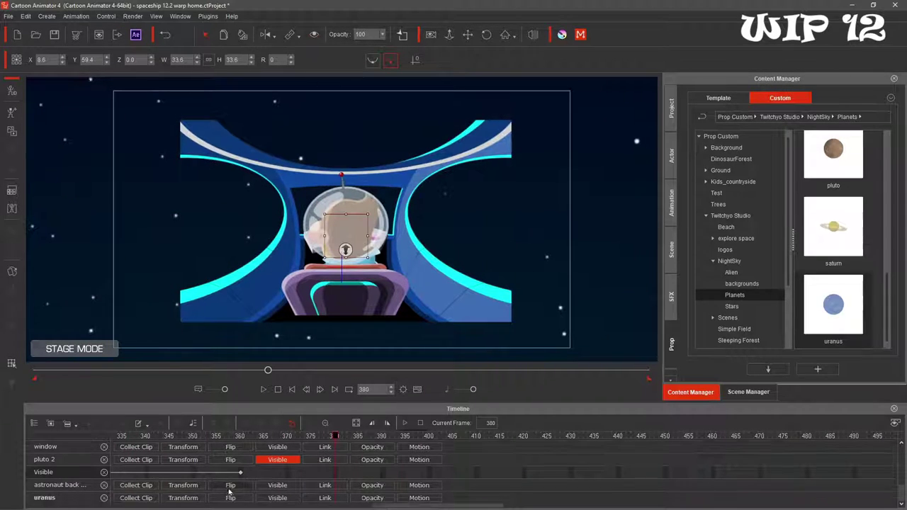
Show uranus's Visible track in the timeline and move its visibility key to frame 370
click(277, 498)
scroll(298, 489, down, 1)
click(425, 498)
right_click(428, 498)
click(448, 455)
drag(425, 437, 286, 478)
drag(333, 498, 286, 498)
click(331, 441)
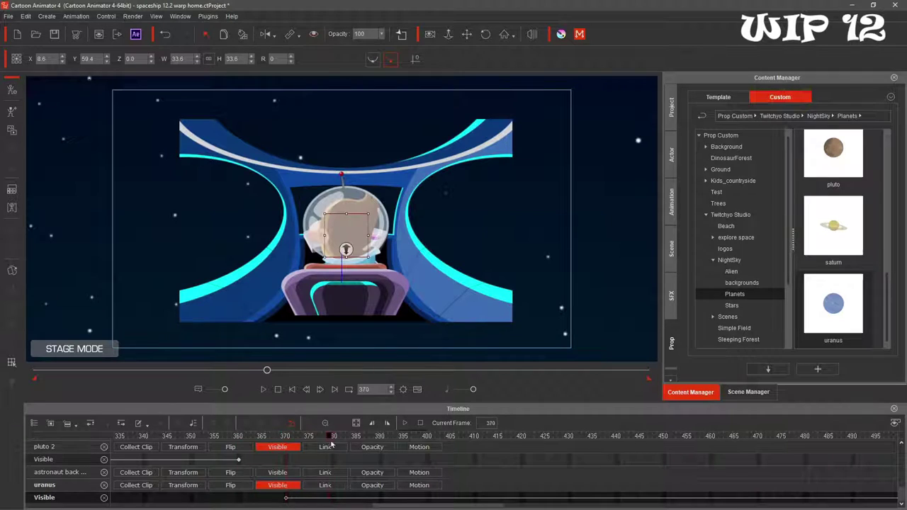
Remove the astronaut's row from the timeline and, at frame 420, move uranus to about X 638, Y 54, enlarged to about 158.7
click(346, 232)
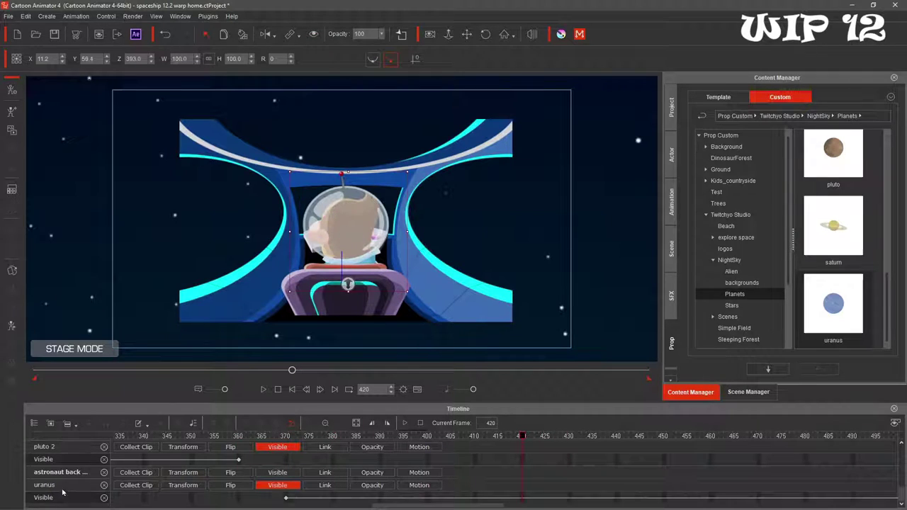
click(63, 489)
scroll(78, 485, up, 1)
scroll(92, 479, down, 1)
click(104, 473)
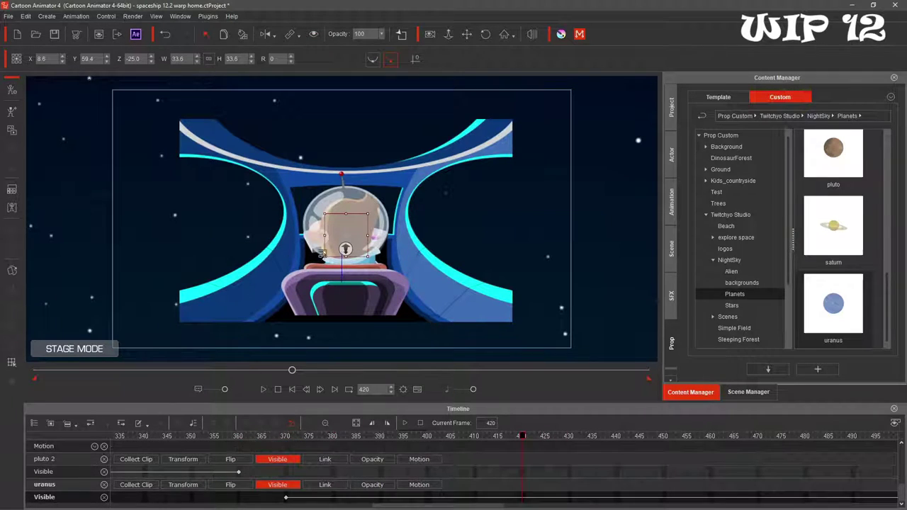
drag(346, 231, 598, 218)
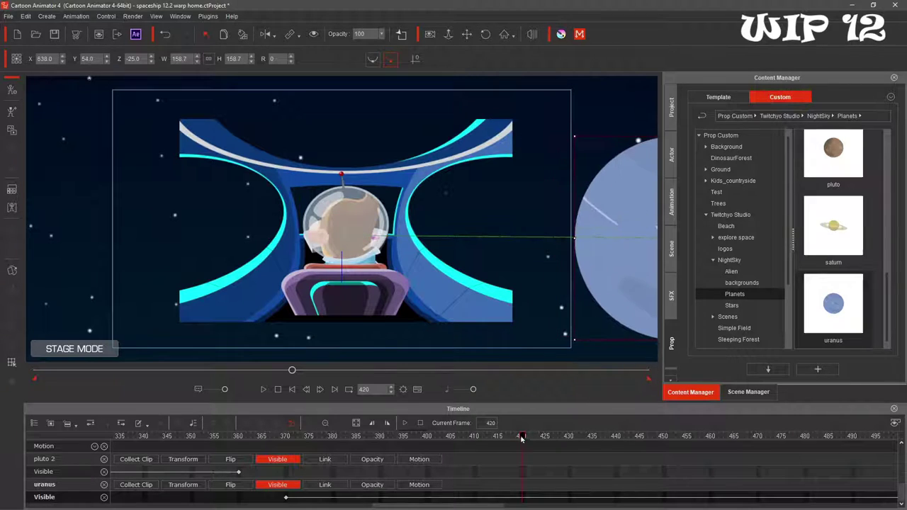
Play back the animation, then reduce the timeline to uranus with its Transform, Visible and Motion tracks shown
click(240, 438)
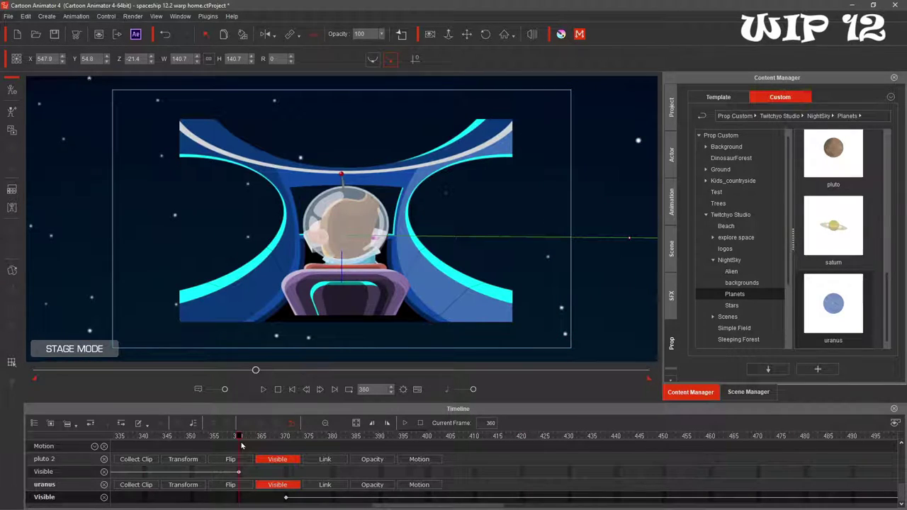
click(263, 389)
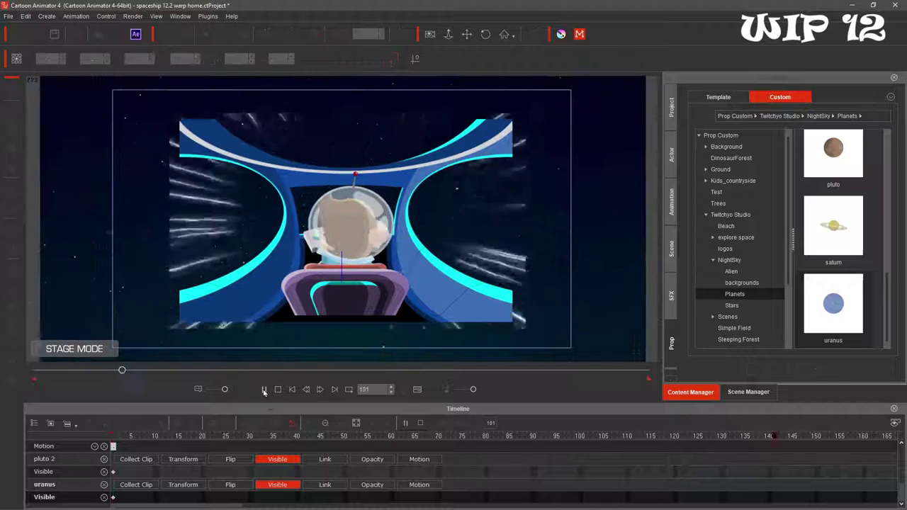
click(104, 459)
scroll(104, 461, up, 1)
click(104, 460)
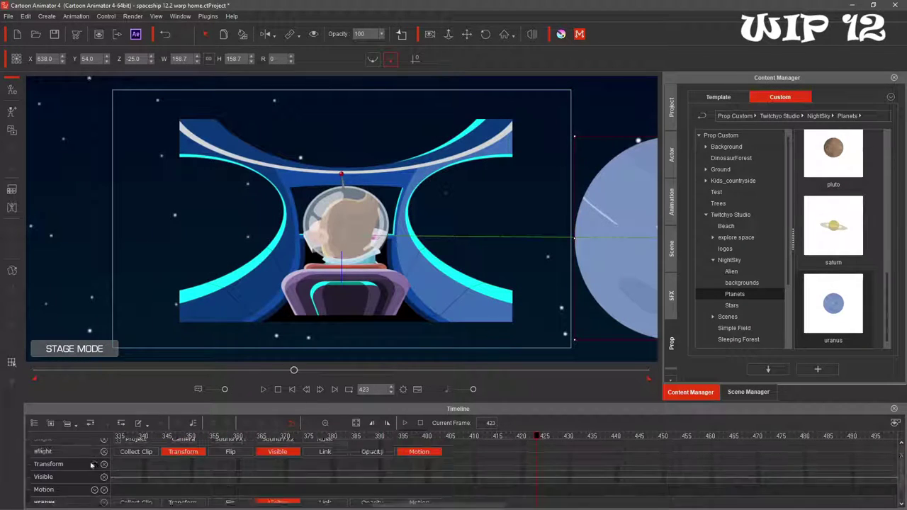
click(104, 457)
click(183, 459)
click(419, 458)
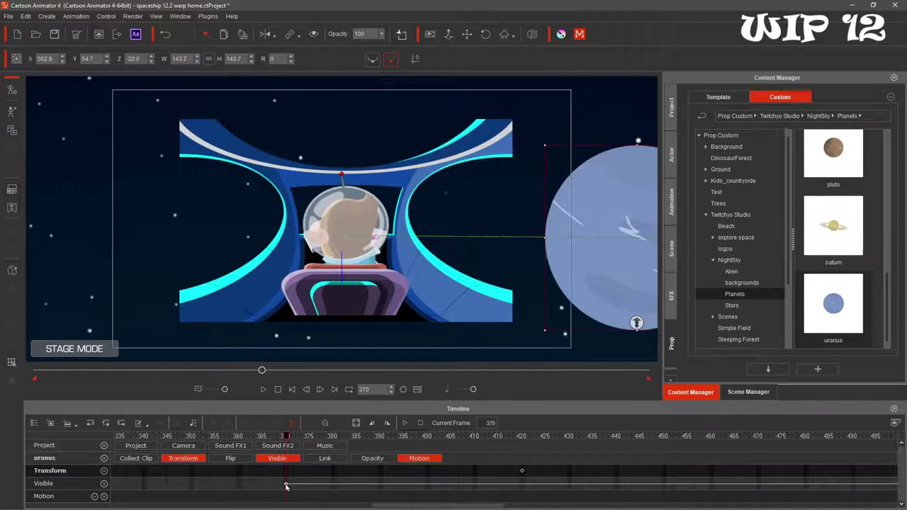
Move uranus's visibility key to frame 360
click(204, 438)
drag(189, 441, 239, 439)
drag(131, 484, 239, 484)
drag(243, 438, 239, 437)
mouse_move(388, 505)
mouse_down()
mouse_move(332, 505)
mouse_move(371, 505)
mouse_up()
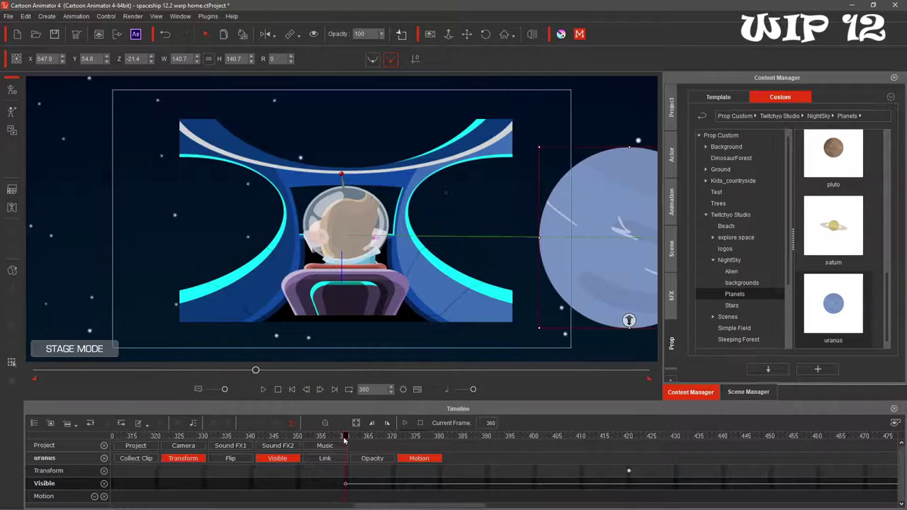
At frame 360, place uranus over the astronaut's helmet at about X 2.9, Y 65.6, shrunk to about 18.9
drag(345, 439, 194, 451)
click(392, 436)
right_click(623, 250)
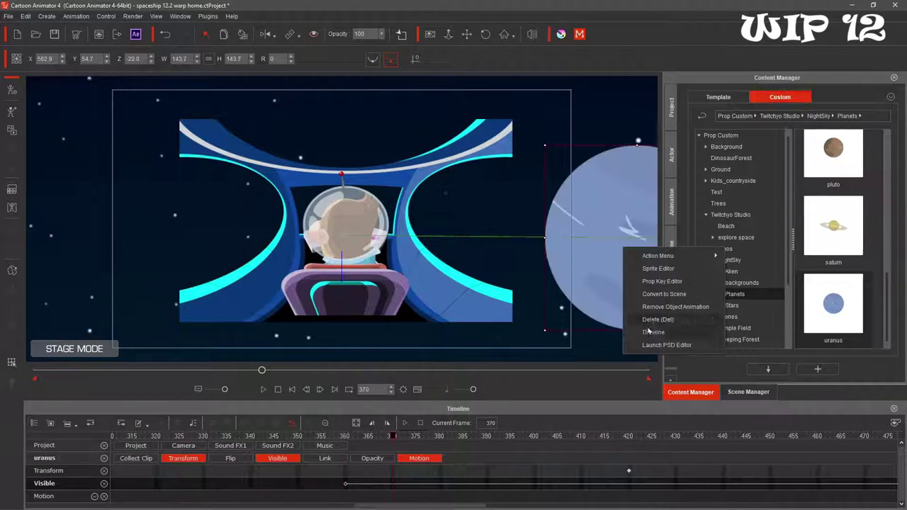
click(680, 307)
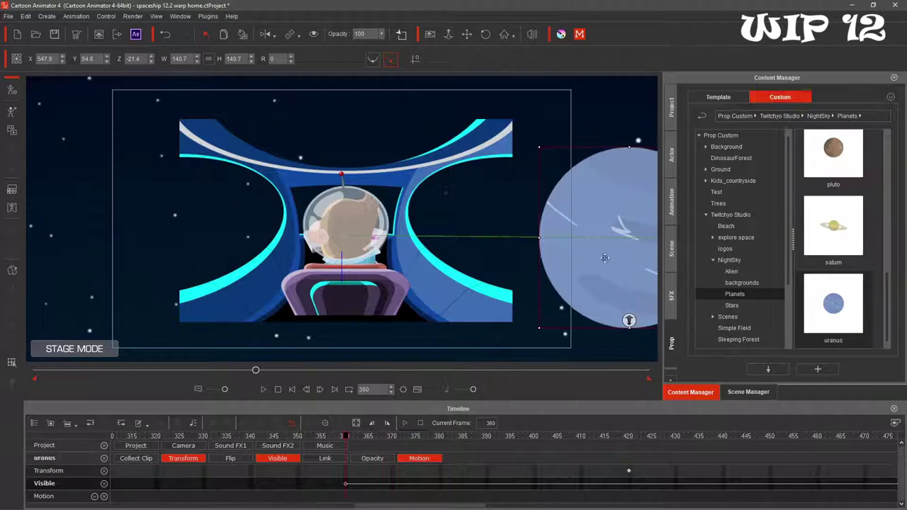
click(535, 437)
drag(534, 438, 345, 438)
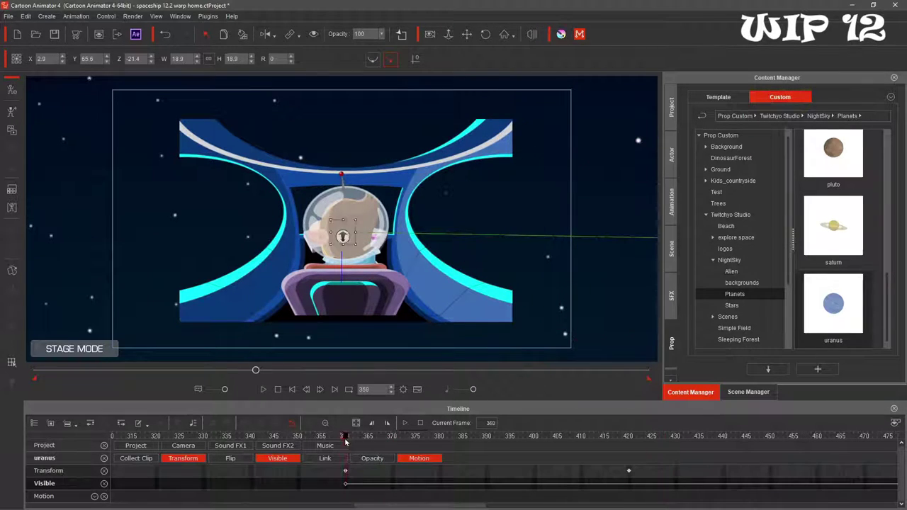
Play back the uranus movement, hide uranus from frame 421 and remove its row from the timeline
click(277, 390)
click(262, 390)
click(264, 390)
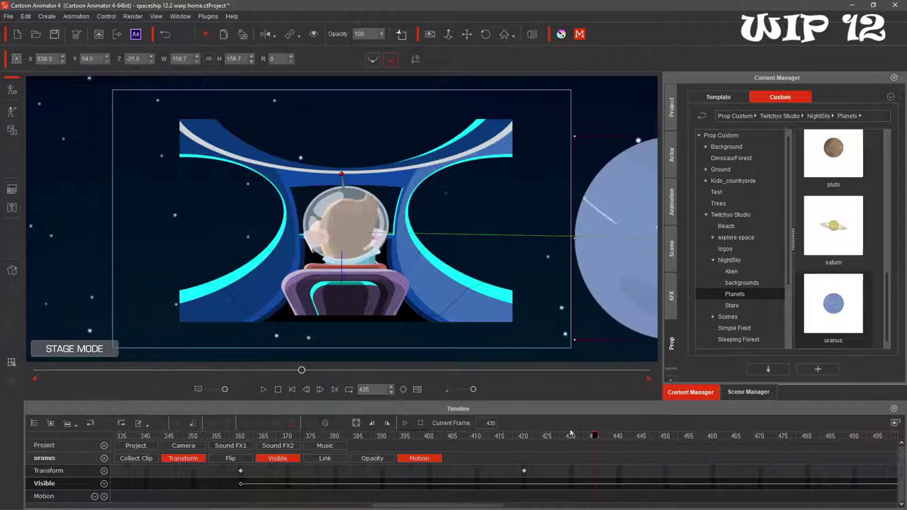
click(314, 34)
click(104, 459)
Play back the animation from frame 1 and bring uranus's row back into the timeline
click(291, 389)
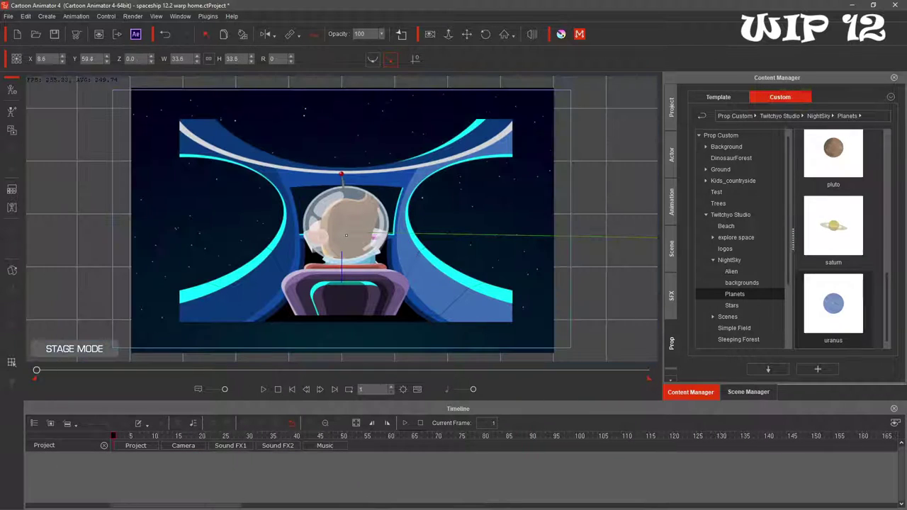
double_click(852, 256)
click(263, 389)
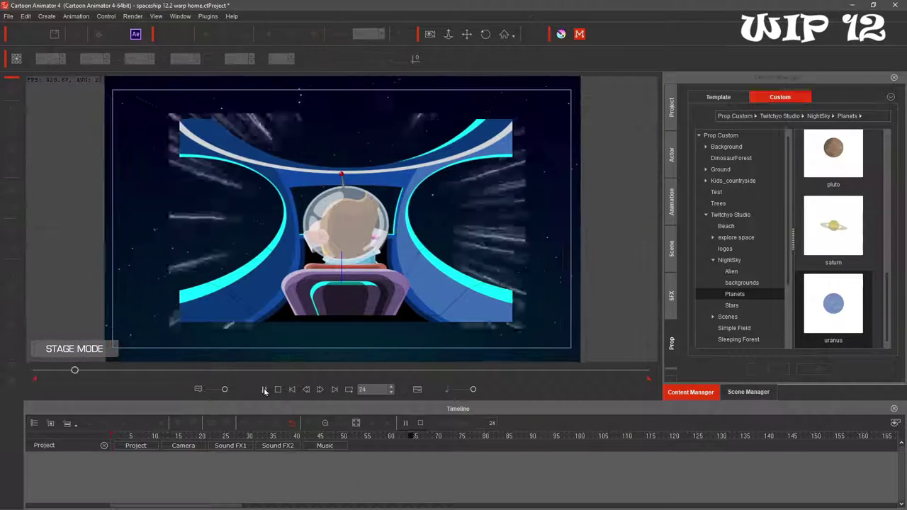
click(265, 391)
double_click(541, 255)
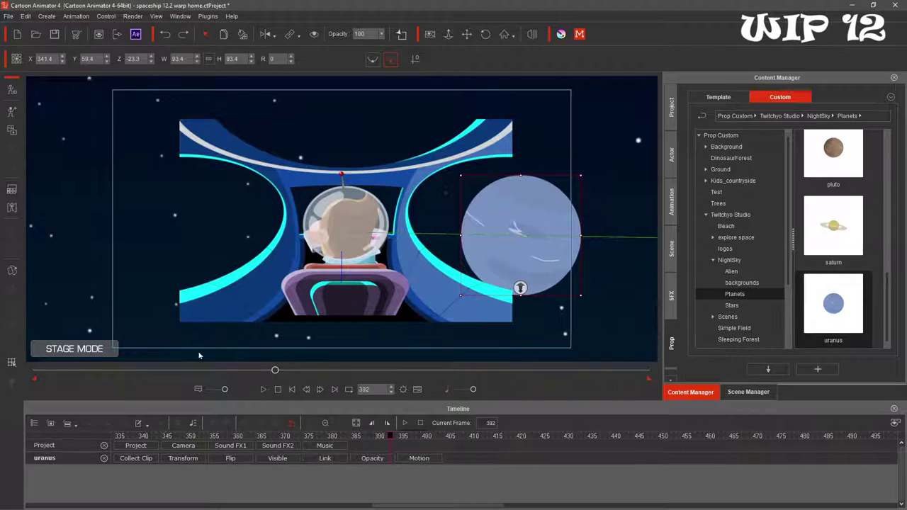
Add saturn at frame 1 over the astronaut's helmet, about 27.5 in size at X 8.6, Y 72.5
click(279, 390)
drag(843, 244, 289, 277)
drag(493, 211, 387, 208)
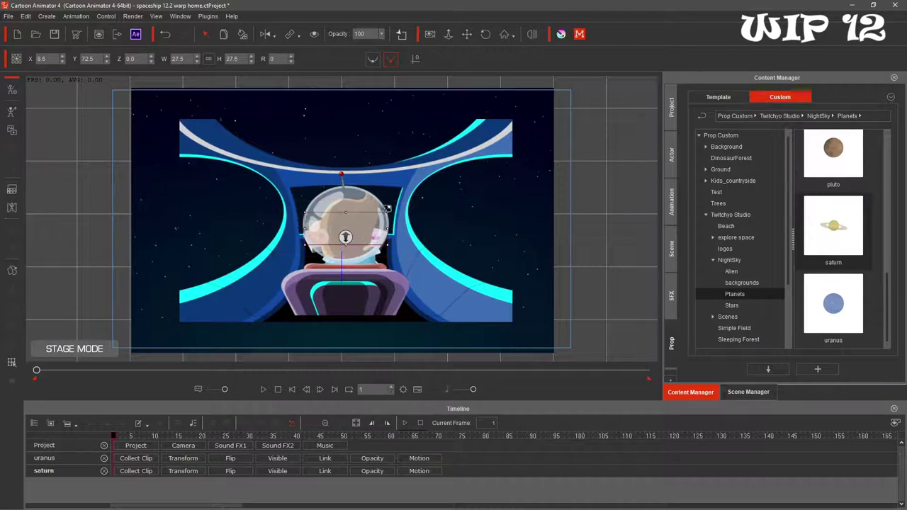
Hide saturn at the start of the animation, make it visible at frame 420 and play back the result
click(263, 389)
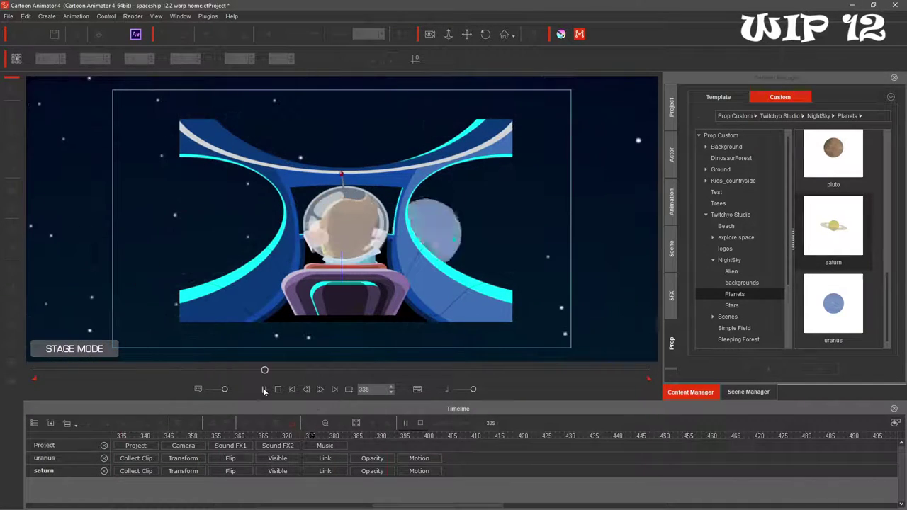
click(517, 443)
drag(517, 443, 526, 445)
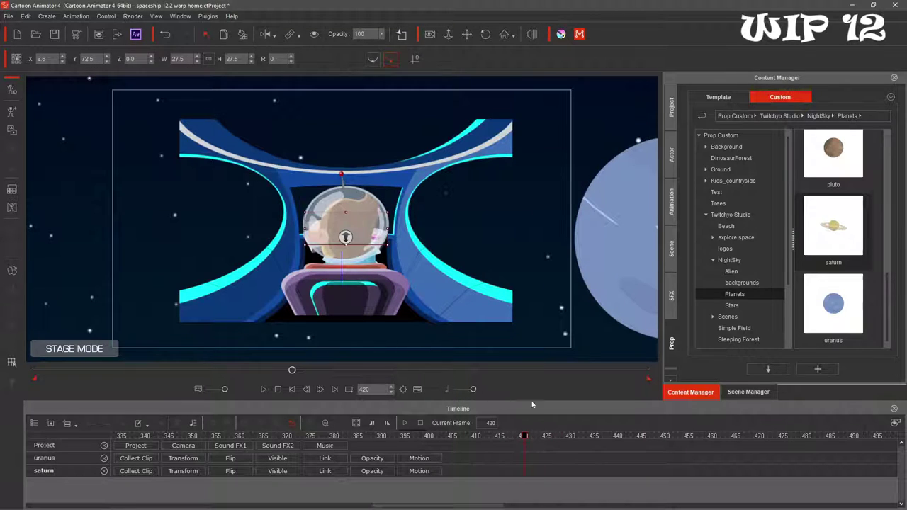
click(519, 439)
click(314, 34)
click(524, 438)
click(313, 35)
click(278, 390)
click(314, 35)
click(264, 390)
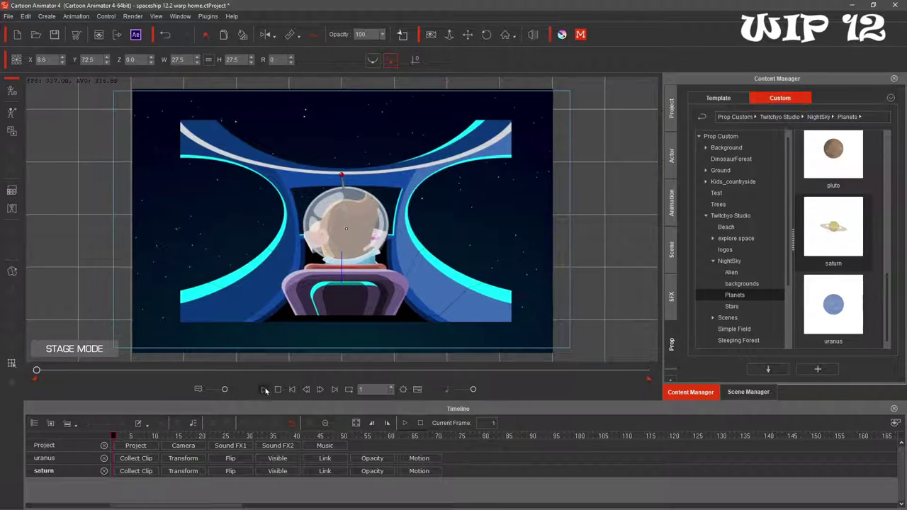
click(264, 390)
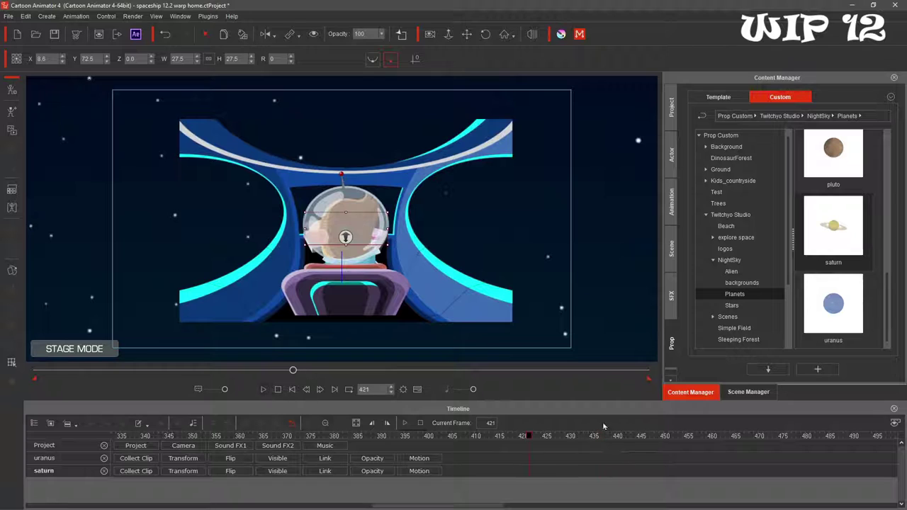
At frame 460, move saturn up past the ship to about X 6, Y 513.7, enlarged to about 163, and play it back
click(712, 438)
drag(346, 229, 589, 42)
drag(375, 213, 375, 81)
click(307, 438)
drag(309, 495, 524, 440)
drag(348, 84, 349, 295)
key(space)
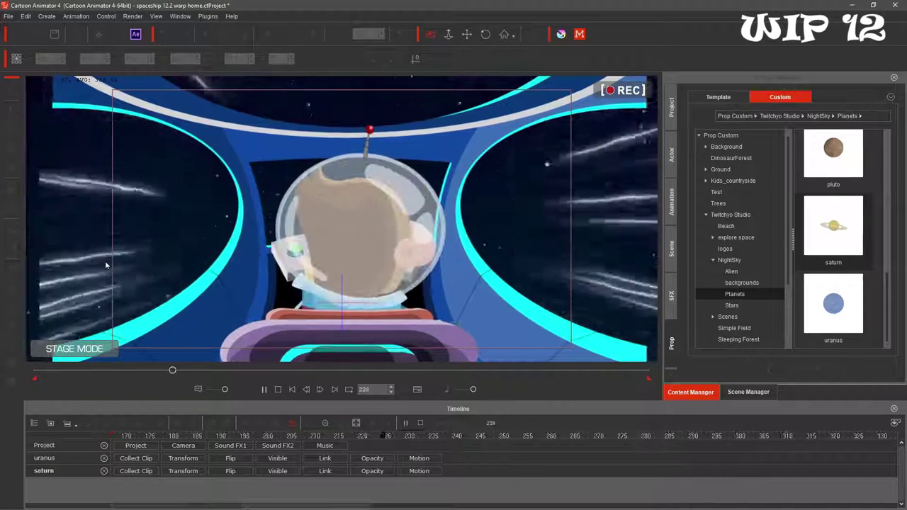
Show saturn's Visible and Motion tracks in the timeline and hide saturn at frame 460
click(263, 389)
click(104, 471)
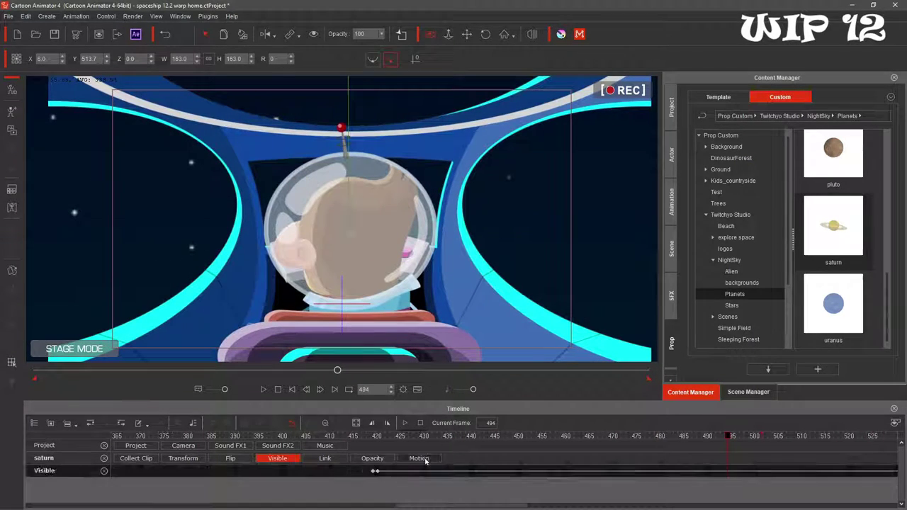
click(562, 445)
drag(562, 446, 623, 443)
drag(624, 458, 483, 438)
click(314, 35)
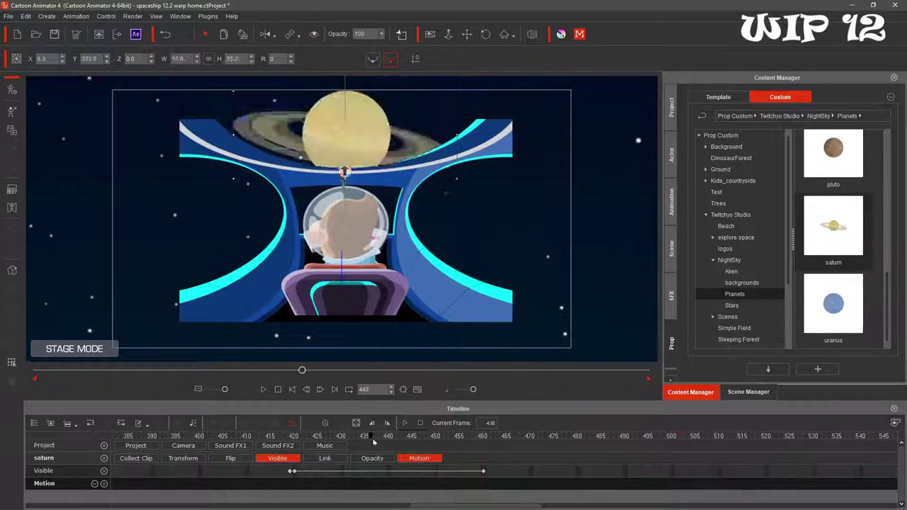
Add jupiter at frame 1 over the astronaut's helmet, about 17.1 in size at X 10.3, Y 65.4
click(532, 439)
scroll(847, 236, up, 5)
drag(840, 194, 343, 232)
click(277, 390)
drag(833, 191, 346, 286)
drag(436, 197, 346, 233)
Make jupiter visible at frame 470 and show its Motion, Visible and Transform tracks in place of saturn's row
drag(35, 370, 323, 369)
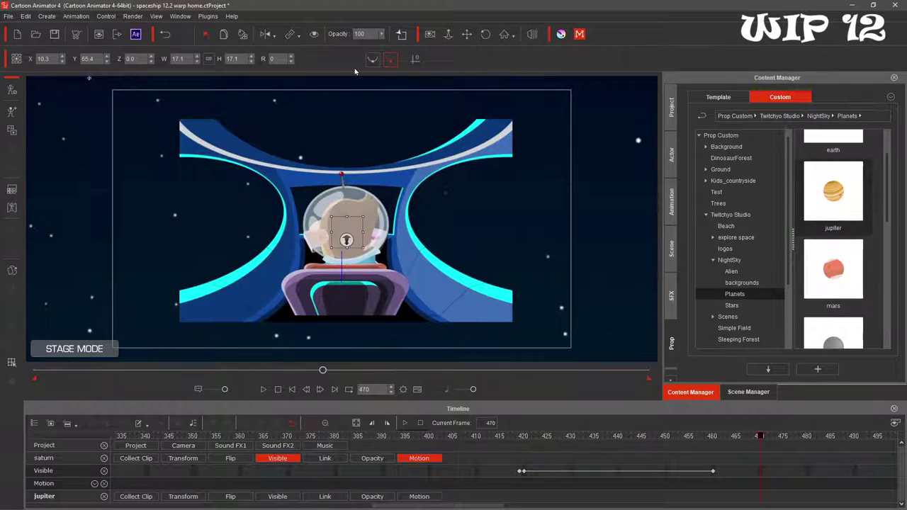
drag(363, 216, 199, 292)
click(103, 458)
click(420, 459)
click(278, 458)
click(183, 459)
Undo the last two changes to jupiter and go to frame 470
click(165, 34)
click(165, 34)
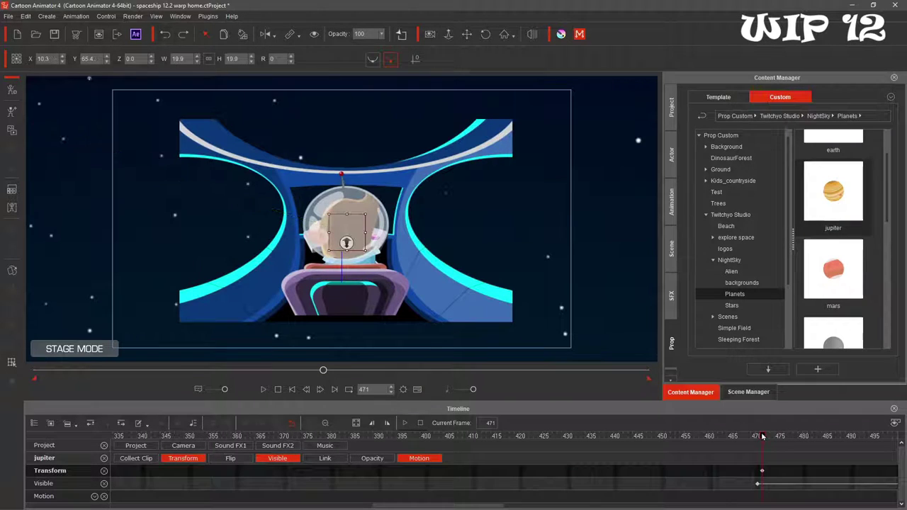
drag(497, 505, 522, 506)
drag(341, 436, 594, 452)
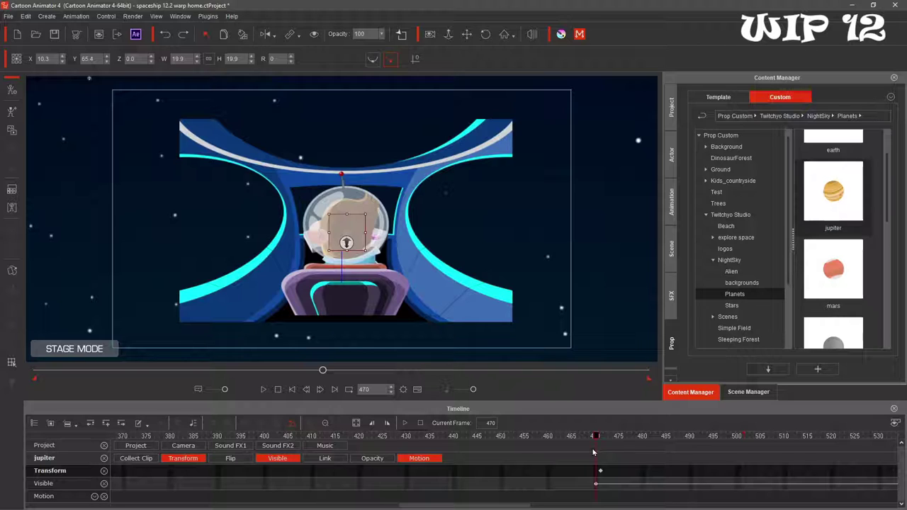
At frame 520, move jupiter out beyond the ship's left window to about X -652.3, Y 231.5, enlarged to about 124.5
drag(597, 433, 832, 436)
drag(347, 230, 44, 131)
drag(62, 149, 230, 244)
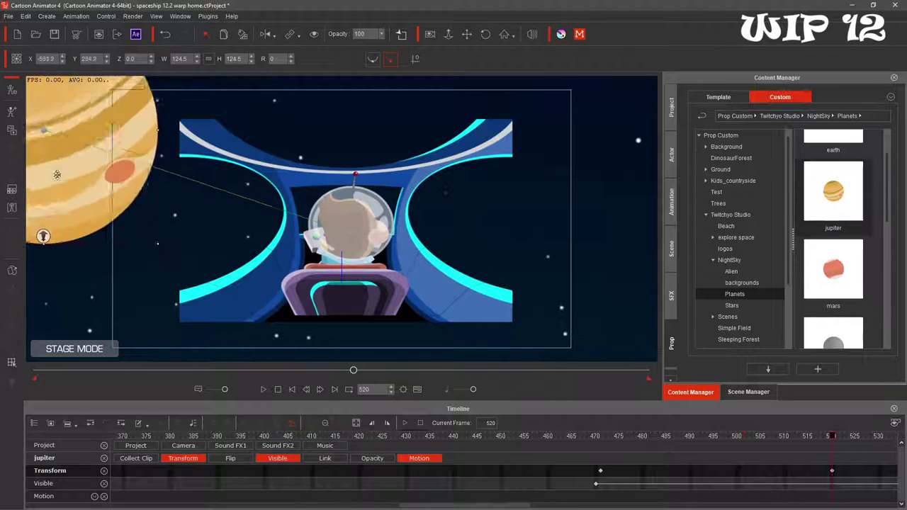
drag(106, 155, 77, 166)
Hide jupiter at frame 521 and play back its movement
click(836, 435)
click(314, 34)
drag(352, 370, 310, 392)
key(space)
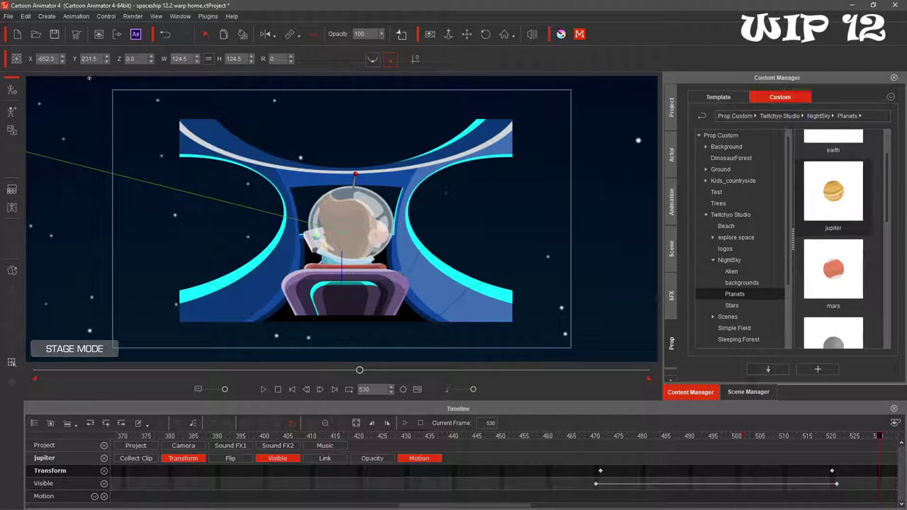
Add mars over the astronaut's helmet, about 23.7 in size at X 9.4, Y 66.7
scroll(859, 222, up, 1)
scroll(850, 219, down, 2)
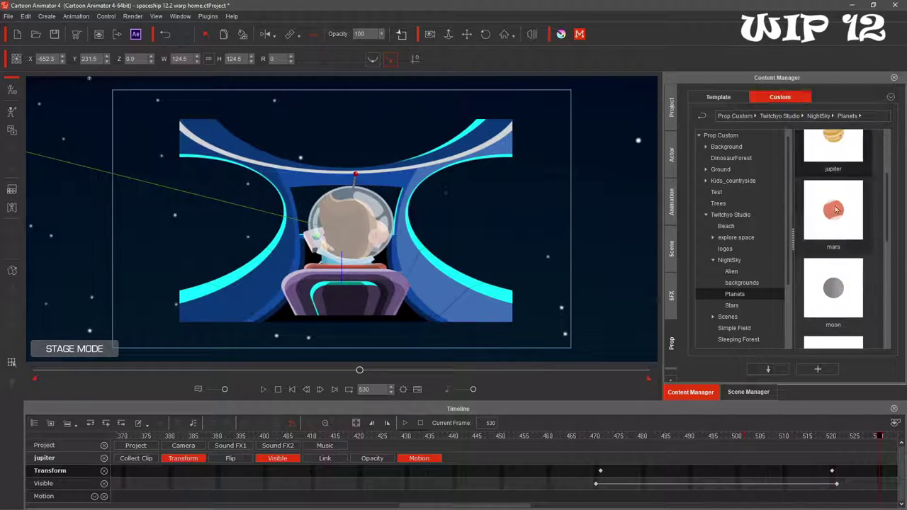
double_click(834, 211)
drag(401, 326, 355, 281)
drag(342, 266, 346, 231)
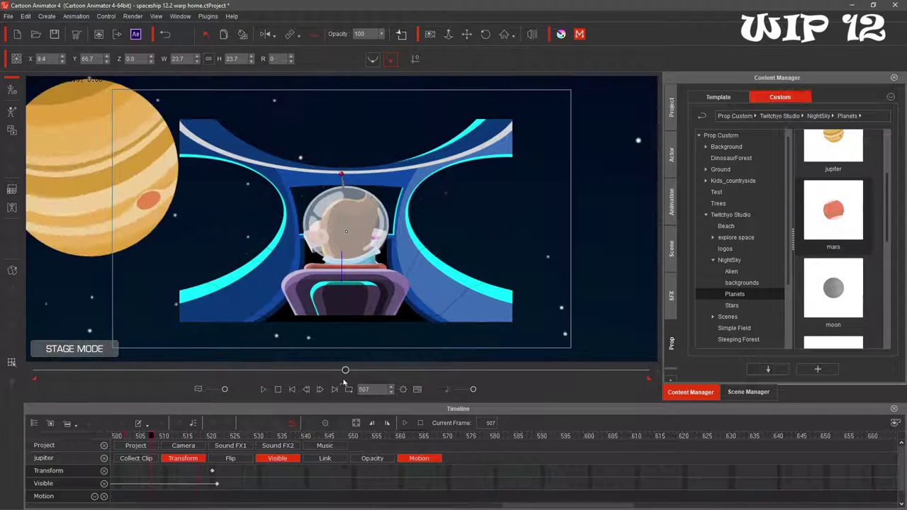
Move mars out beyond the ship's right window to about X 557.8, Y 135.4, enlarged to about 193.2, and hide it there
drag(366, 219, 471, 107)
drag(407, 234, 769, 182)
mouse_move(491, 437)
mouse_down()
mouse_move(466, 423)
mouse_move(406, 436)
mouse_move(487, 445)
mouse_up()
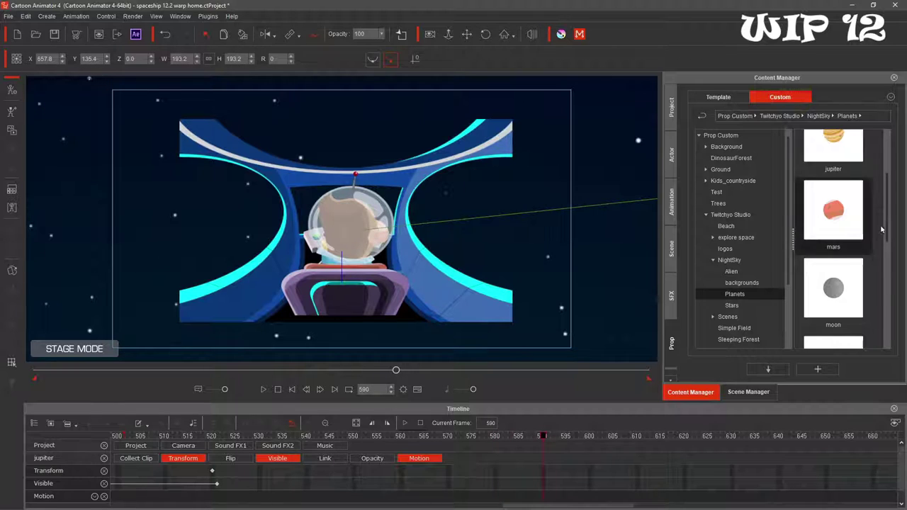
Add earth at frame 1 over the helmet, about 18.4 in size at X 10.6, Y 80.4, hide it and play back the animation
scroll(887, 148, up, 3)
click(293, 423)
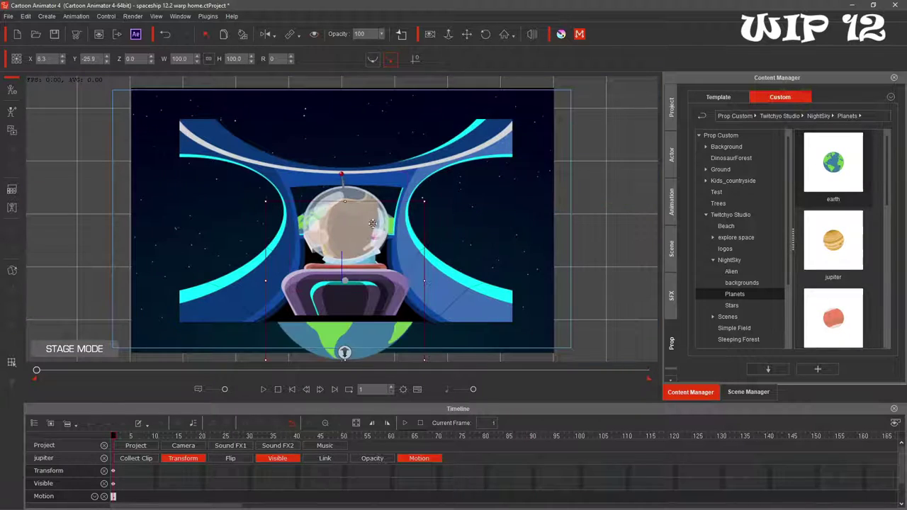
drag(376, 198, 365, 211)
drag(355, 221, 352, 218)
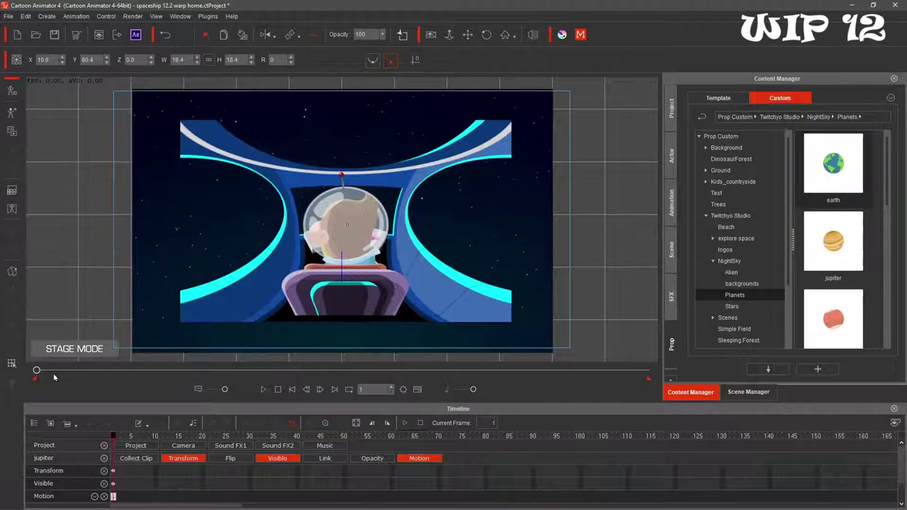
click(263, 389)
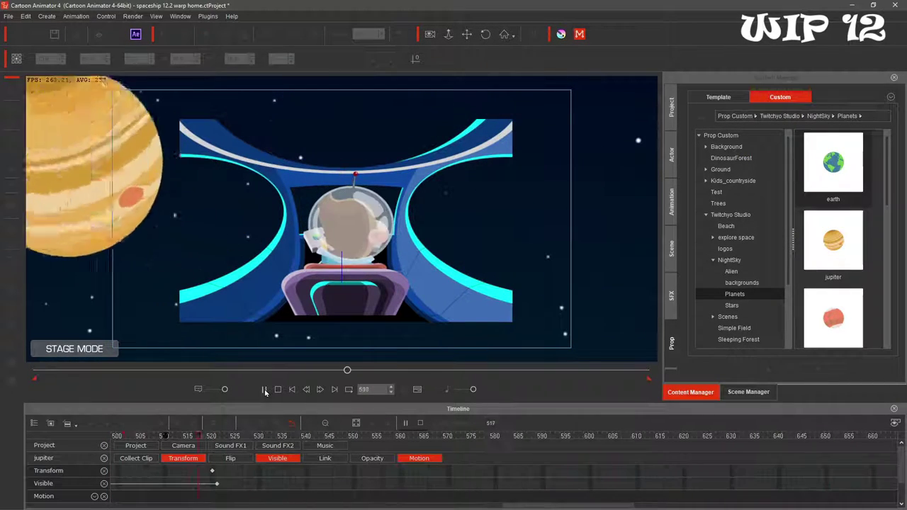
click(265, 389)
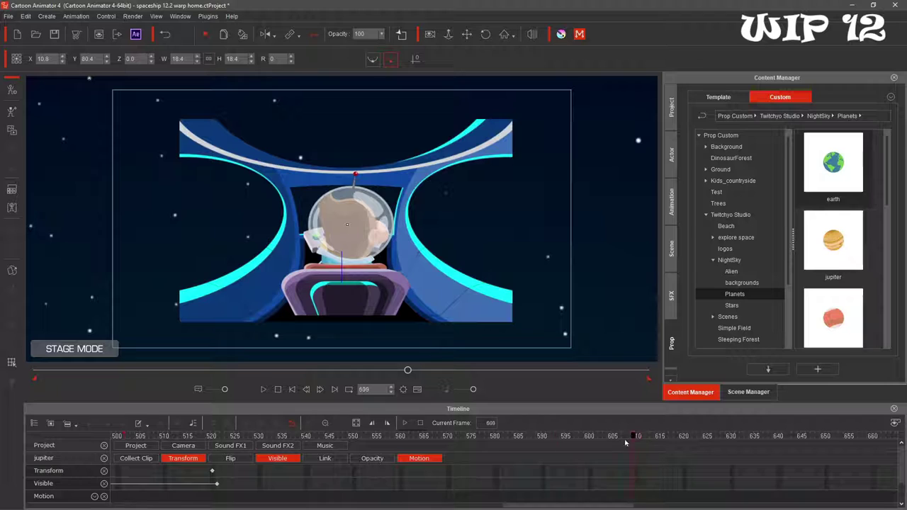
click(359, 220)
drag(361, 211, 356, 217)
key(ctrl+z)
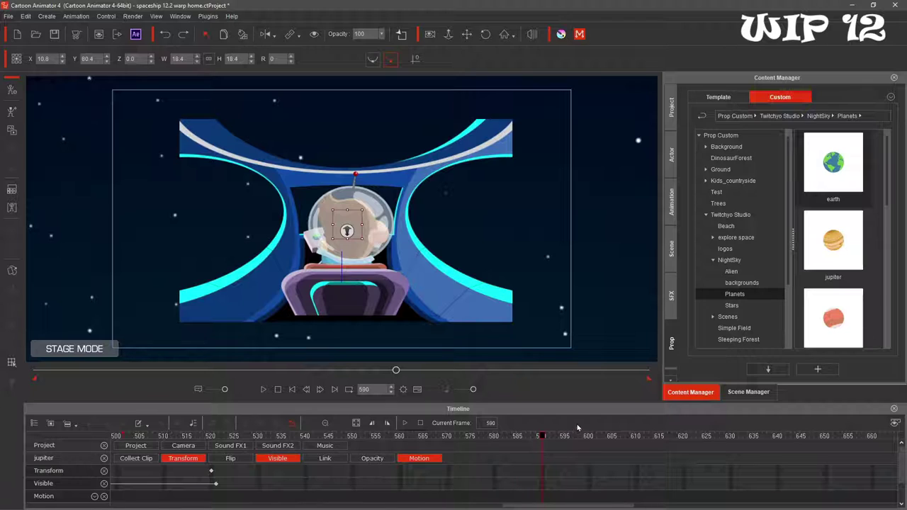
Show earth's Transform and Visible tracks in the timeline and go to its visibility key at frame 590
click(790, 447)
click(104, 458)
click(104, 458)
click(420, 459)
click(248, 460)
click(265, 459)
click(227, 461)
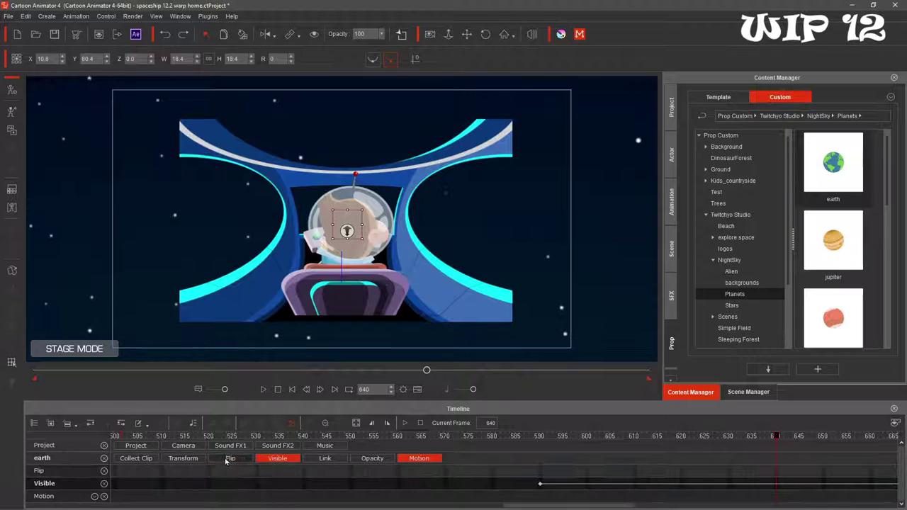
click(197, 460)
click(540, 486)
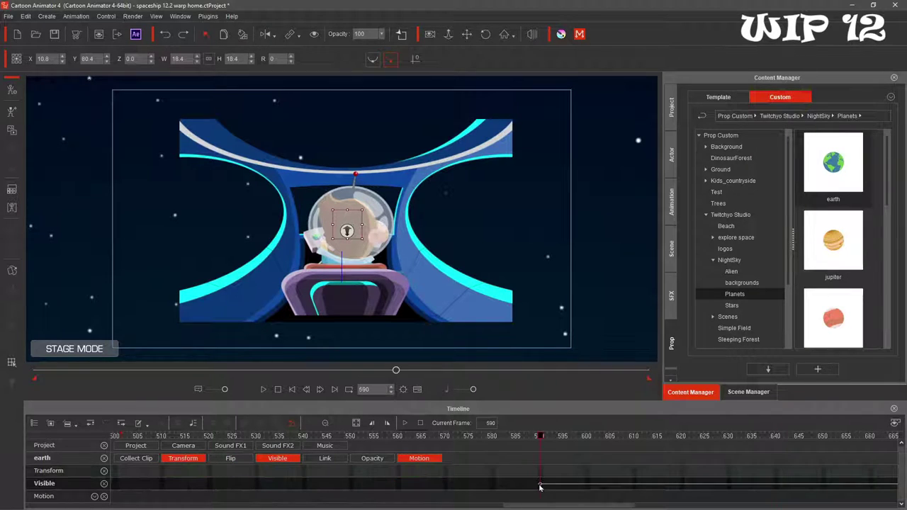
Enlarge earth to about 171.5 at frame 640 so it fills the view ahead of the ship
click(612, 438)
drag(359, 209, 513, 120)
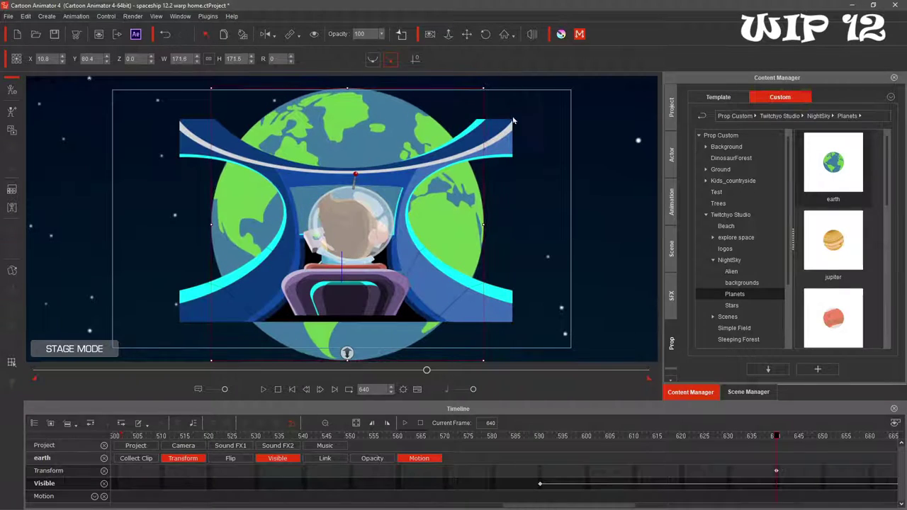
drag(775, 437, 791, 447)
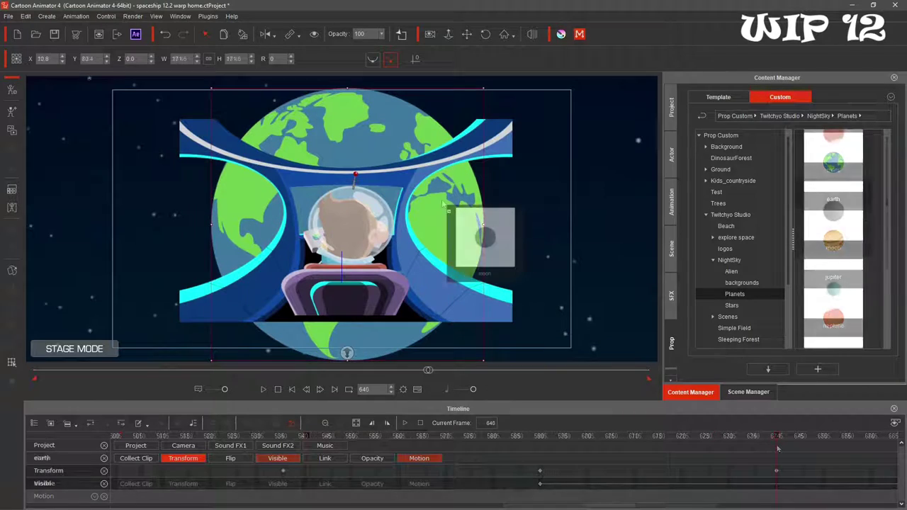
Add the moon over earth at about X 213, Y 100.7, shrunk to about 25.7, and remove its object animation
drag(486, 239, 442, 204)
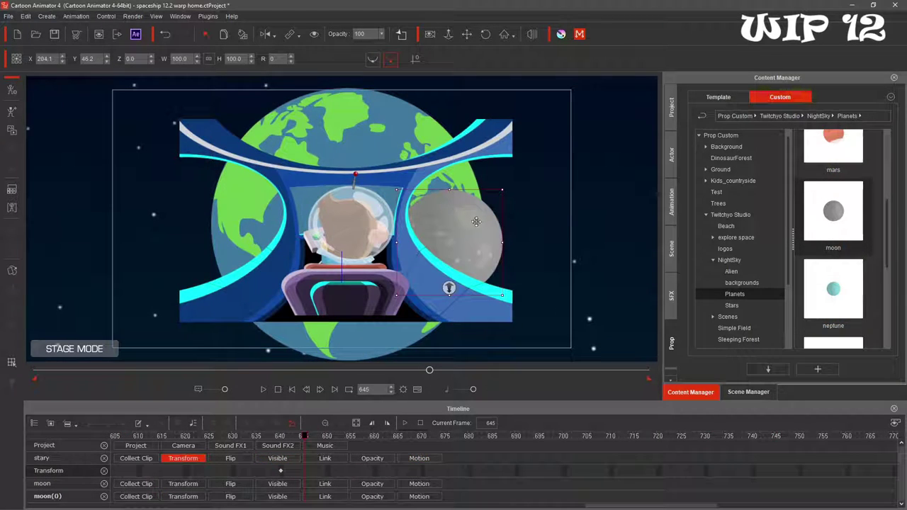
drag(448, 288, 458, 211)
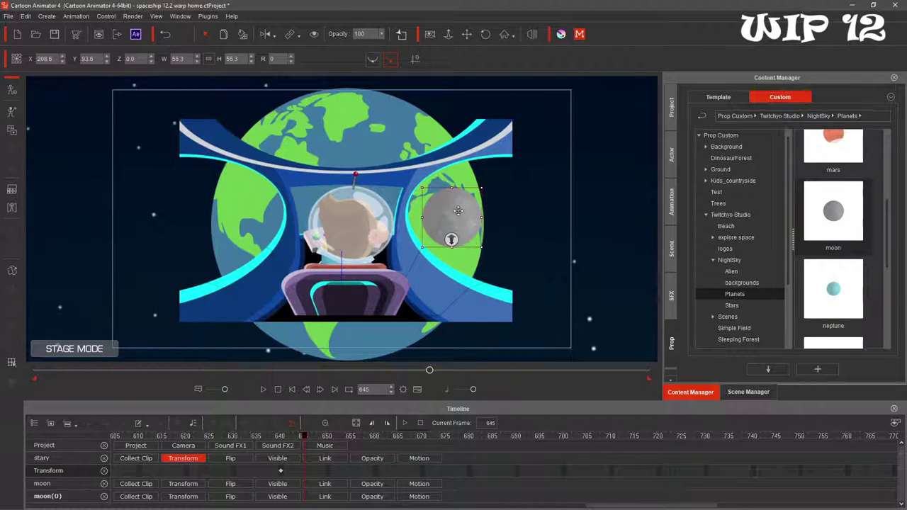
drag(479, 189, 462, 208)
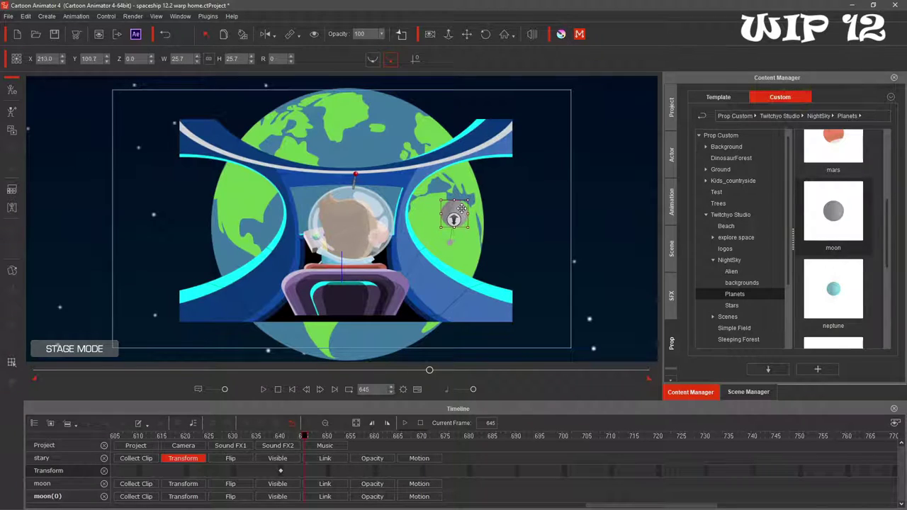
right_click(461, 209)
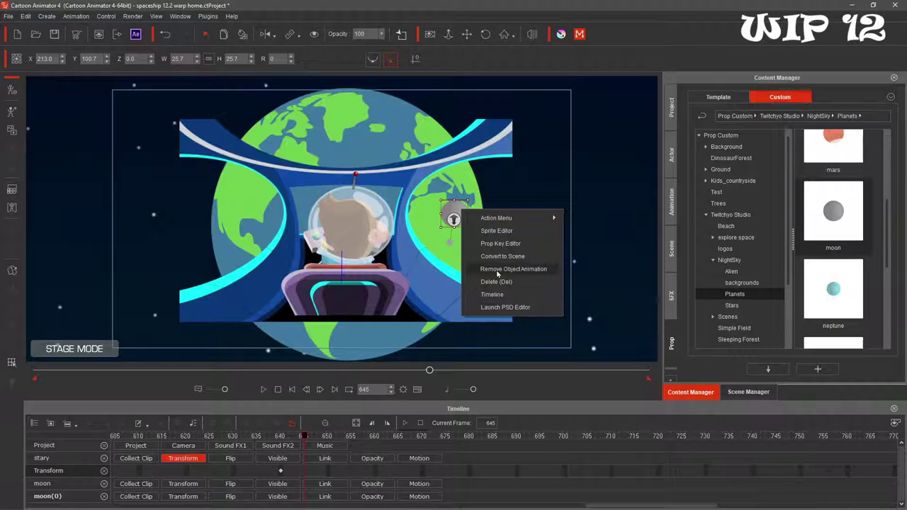
click(498, 269)
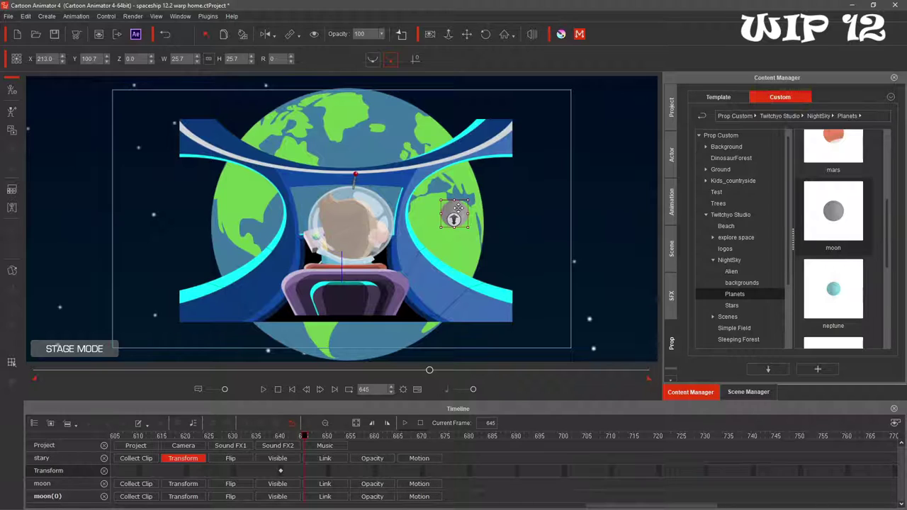
Hide the moon at frame 645 and show it again at frame 646
click(314, 35)
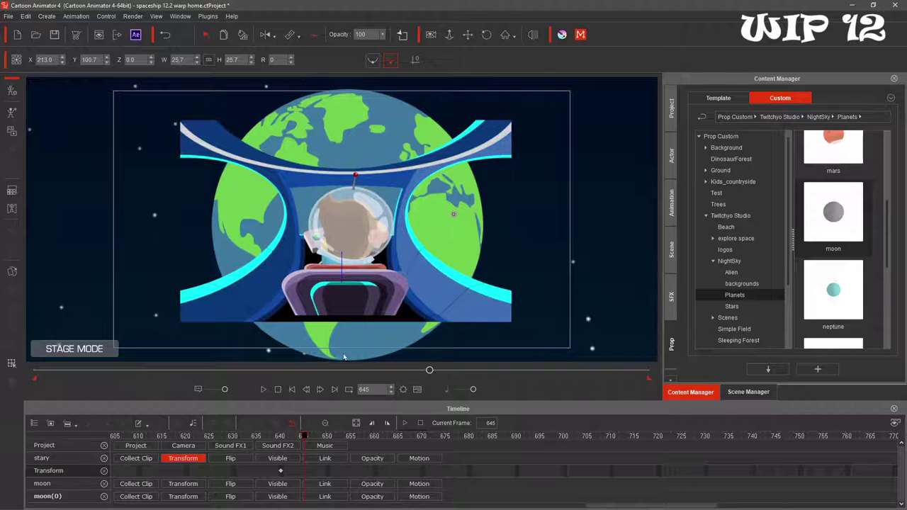
drag(305, 438, 309, 439)
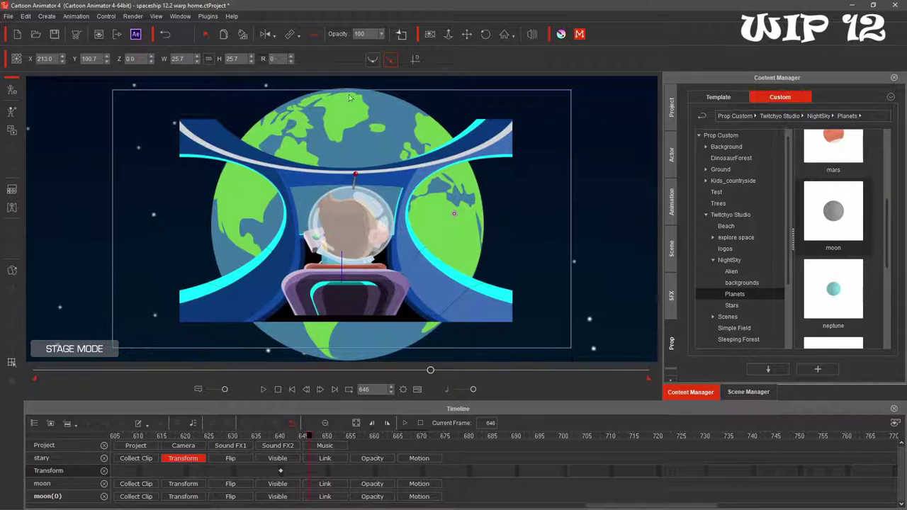
click(315, 37)
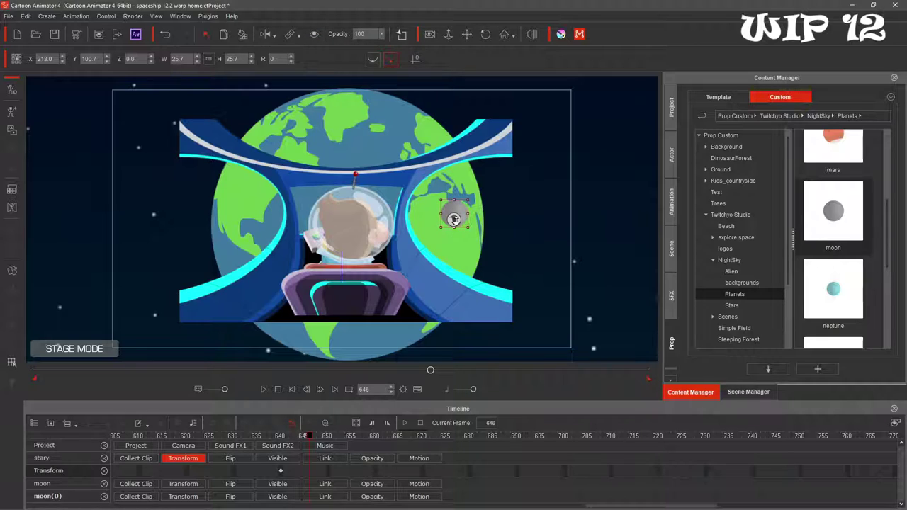
At frame 645, enlarge the moon to about 37.7 and move it to about X 235.4, Y 100.7, Z -96
drag(454, 220, 471, 211)
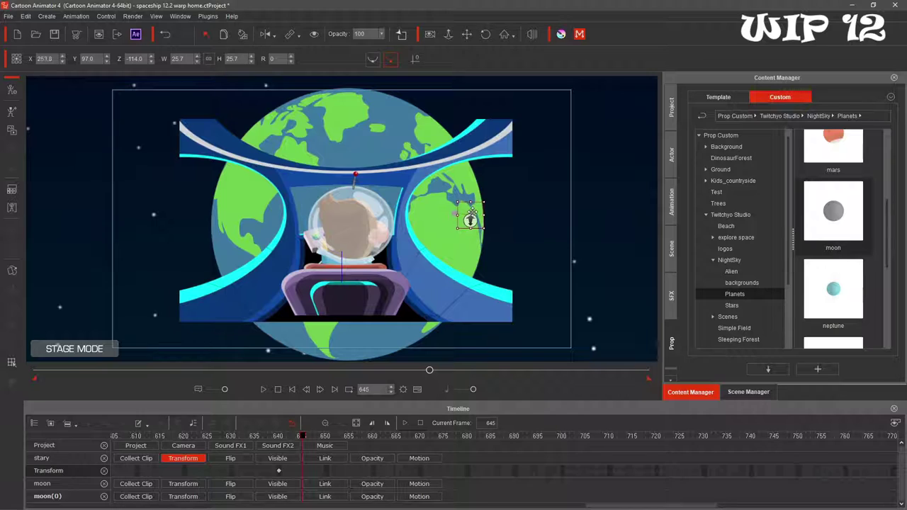
mouse_move(479, 211)
mouse_down()
mouse_move(487, 211)
mouse_move(474, 216)
mouse_up()
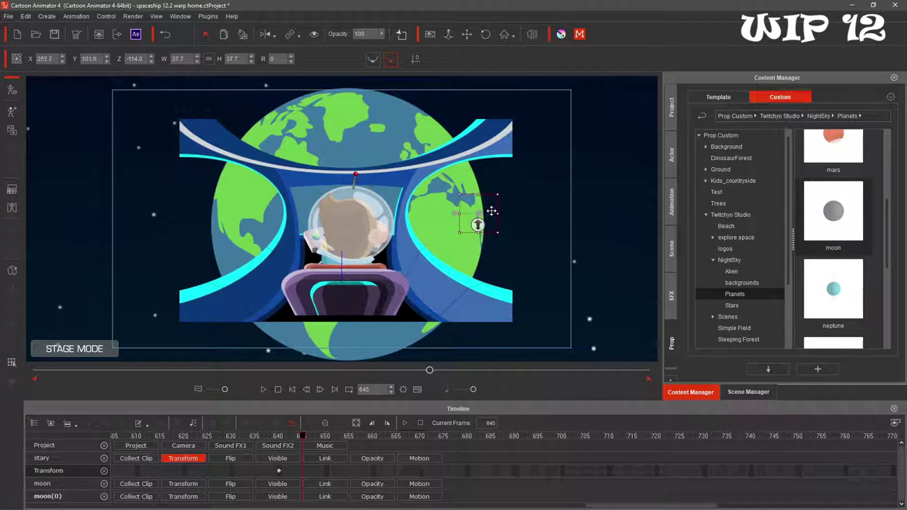
drag(491, 211, 469, 213)
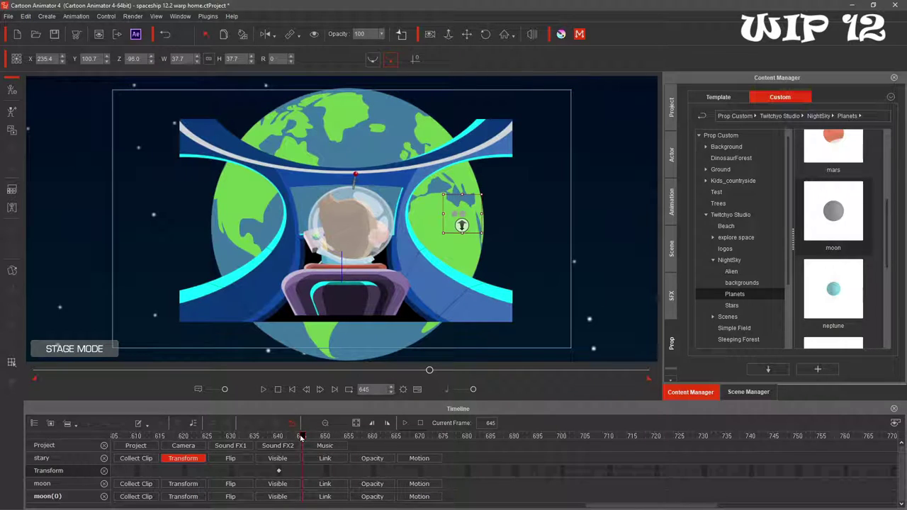
Key the moon's outward path from behind earth, starting at frame 650 with about X 253.8, Y 97, and continuing from frame 655
drag(307, 437, 326, 440)
drag(463, 212, 472, 213)
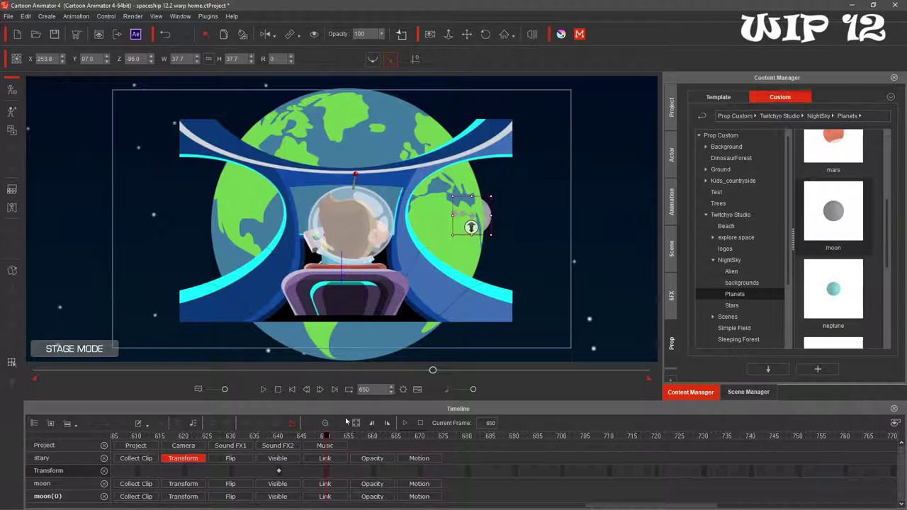
drag(325, 437, 348, 437)
drag(474, 213, 515, 198)
drag(372, 437, 349, 436)
key(Right)
key(Right)
key(Right)
key(Right)
key(Right)
key(Right)
key(Right)
key(Right)
key(Right)
key(Right)
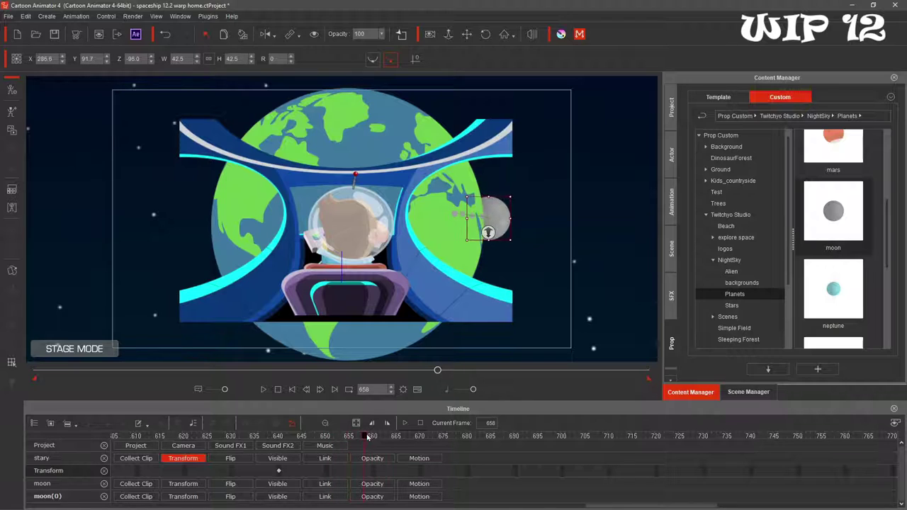
Enlarge the moon to about 52.1 and move it clear of earth's edge to about X 341.3, Y 80.5 by frame 670
drag(513, 240, 518, 245)
drag(509, 221, 519, 222)
key(Right)
key(Right)
key(Right)
key(Right)
key(Right)
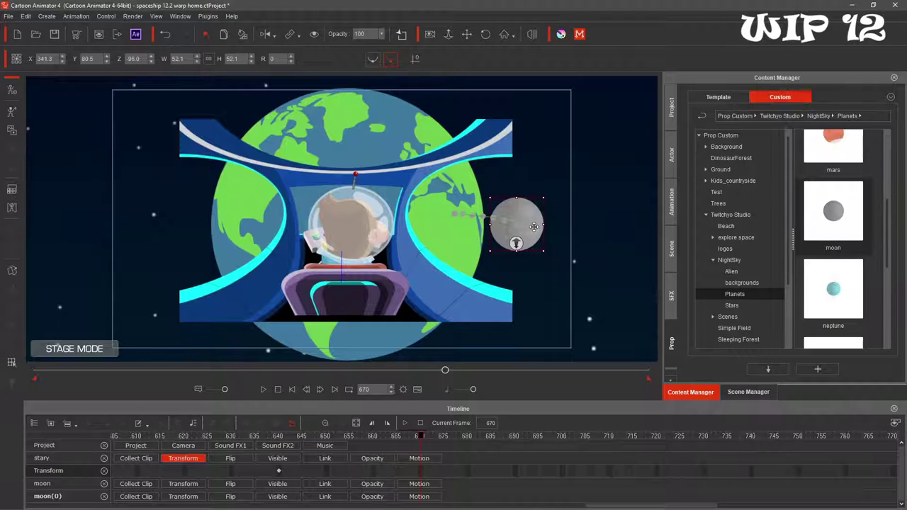
At frame 675, enlarge the moon slightly and move it further outward and down along its orbit
click(442, 436)
drag(544, 198, 546, 196)
drag(535, 219, 558, 262)
key(Right)
key(Right)
key(Right)
key(Right)
key(Right)
Bend the moon's path downward from frame 685 on, bringing it to about X 368, Y 46.4 at a size of about 63.2
click(492, 437)
drag(555, 250, 565, 266)
click(515, 436)
mouse_move(556, 248)
mouse_down()
mouse_move(566, 272)
mouse_move(556, 254)
mouse_up()
click(538, 436)
drag(539, 436, 585, 435)
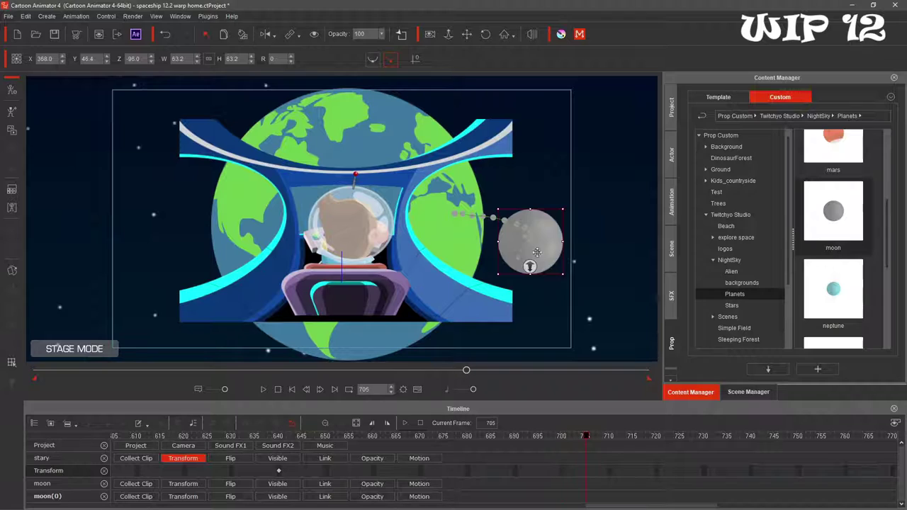
Curve the moon back toward earth at frames 705 and 710, reaching about X 332.3, Y 37.1, Z 9 and size 74.3
drag(563, 209, 549, 260)
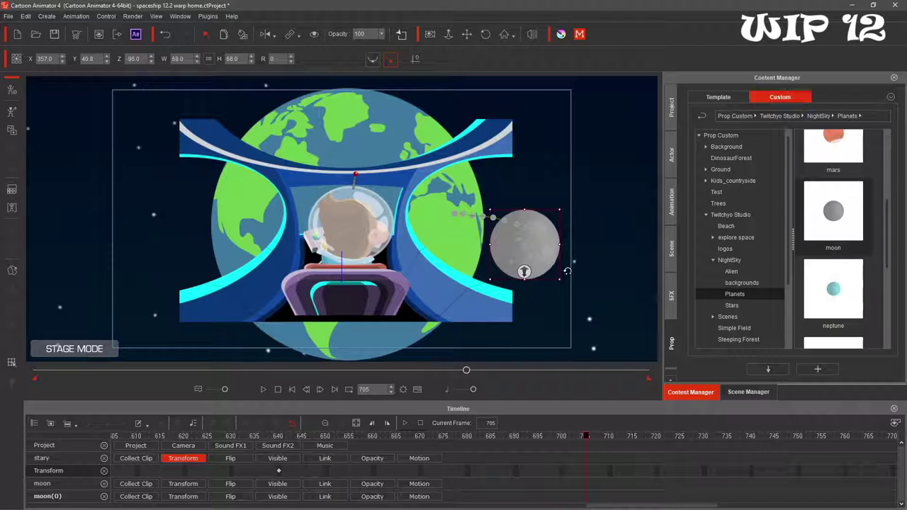
drag(605, 438, 610, 436)
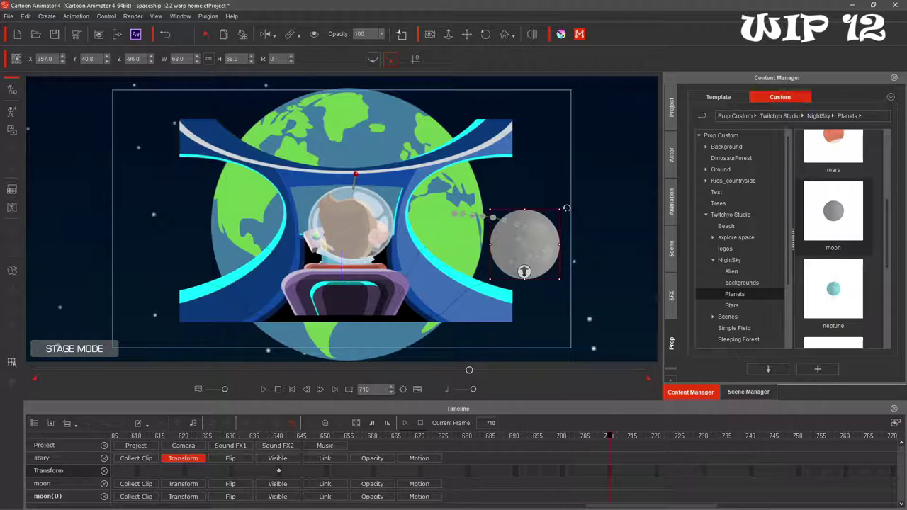
drag(562, 208, 565, 206)
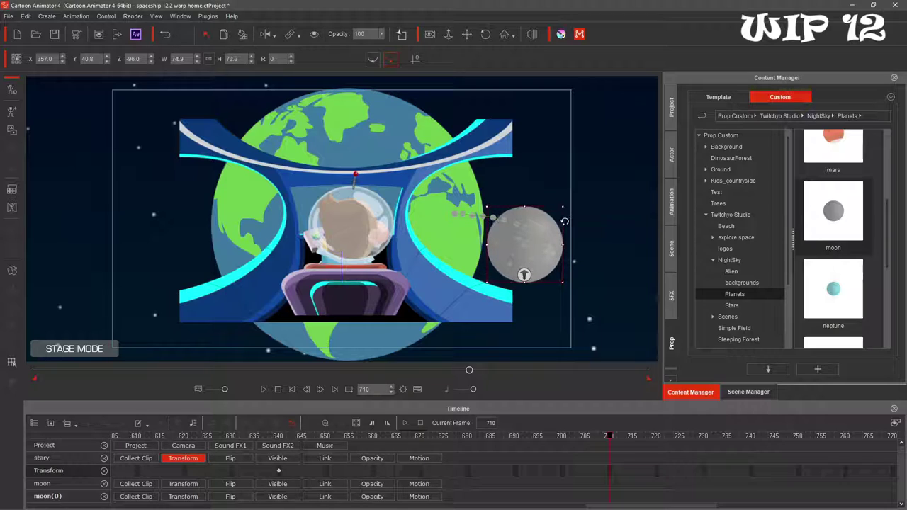
drag(543, 253, 534, 255)
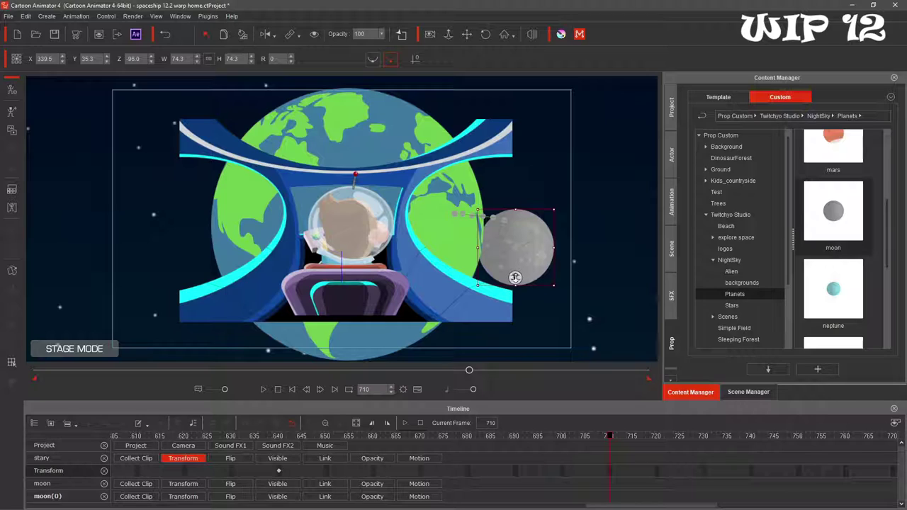
drag(515, 278, 520, 281)
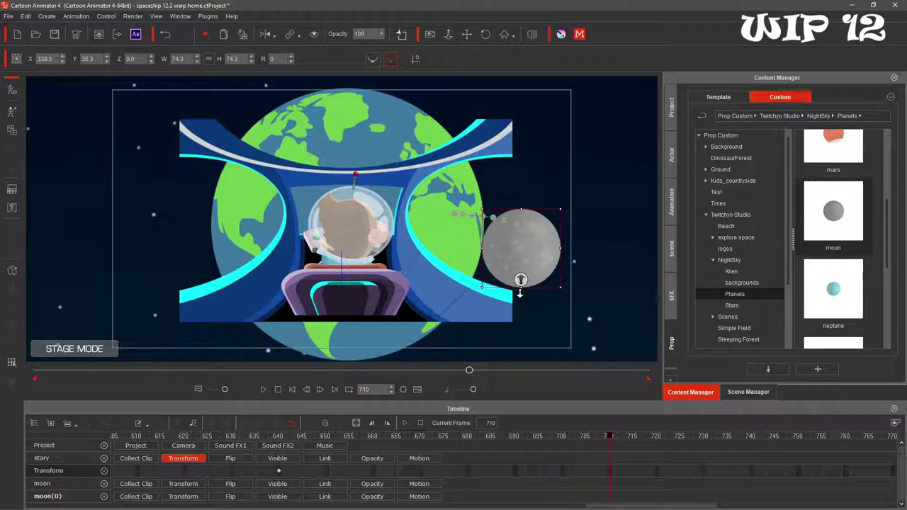
drag(520, 290, 527, 263)
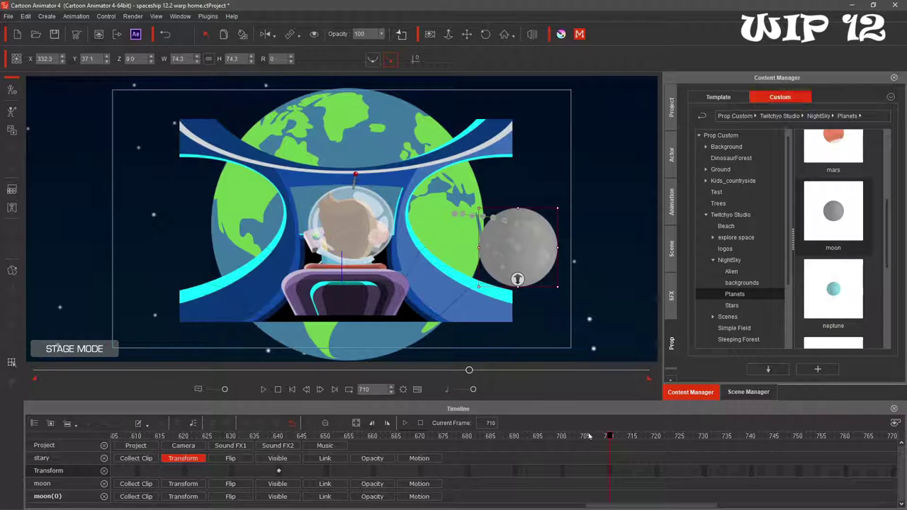
Swing the moon in front of earth from frame 715 to 730, ending at about X 210.3, Y 24 and size 100.4
drag(610, 437, 633, 463)
drag(557, 287, 563, 293)
drag(546, 269, 557, 297)
click(657, 437)
drag(536, 273, 523, 273)
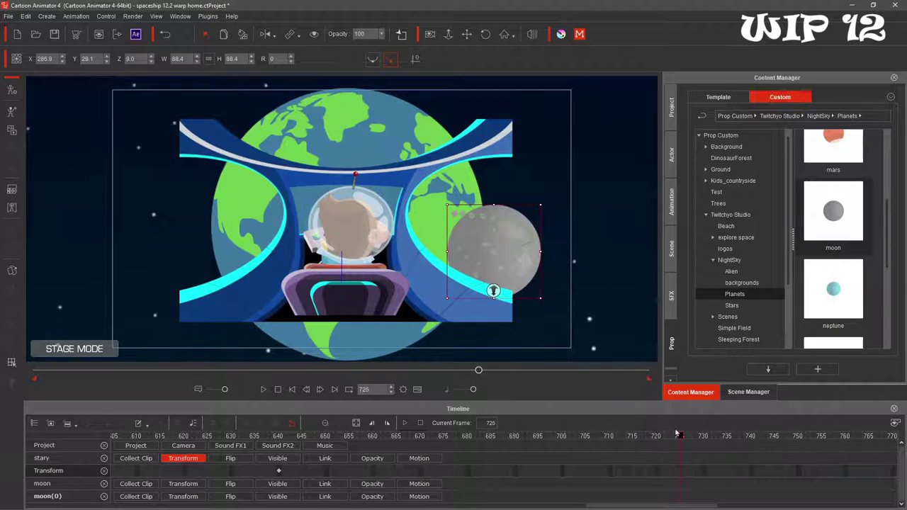
key(Right)
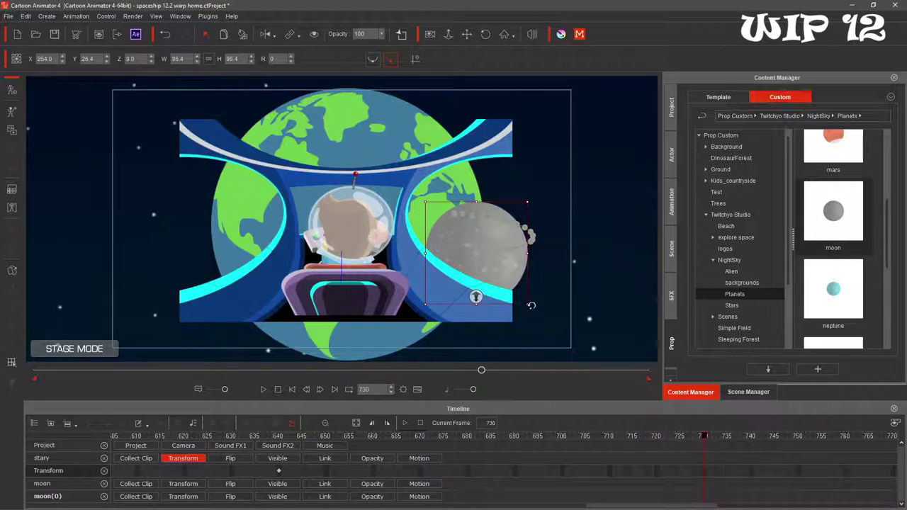
drag(507, 281, 484, 280)
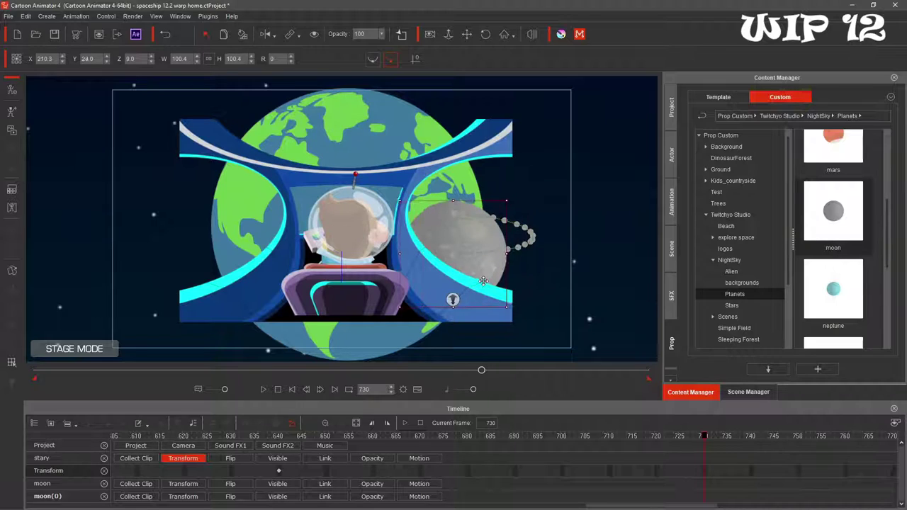
Move the moon to about X 158, Y 22.8 at frame 735, enlarged to about 112.1, and further across and larger at frame 740
drag(703, 438, 726, 437)
drag(506, 306, 513, 313)
drag(489, 273, 461, 274)
click(751, 437)
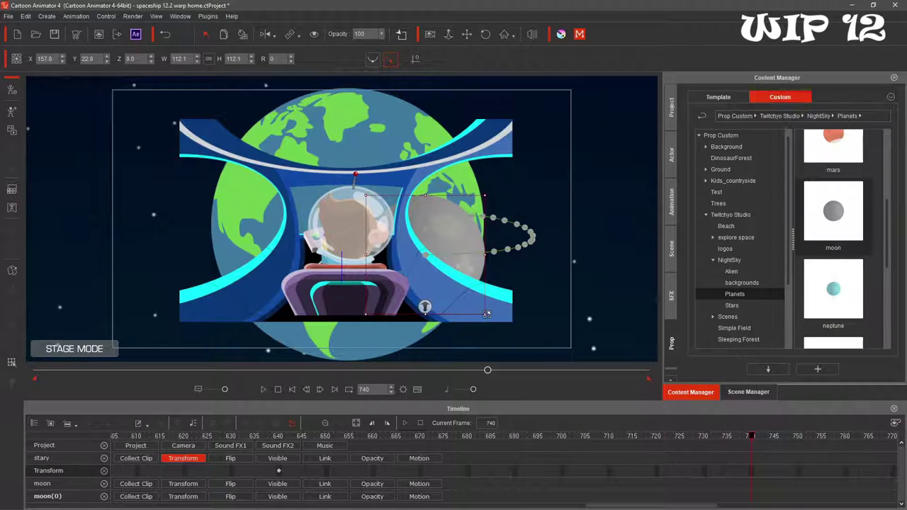
drag(486, 314, 491, 319)
drag(454, 274, 410, 275)
Hide the moon at frame 1 and play the animation from the start
drag(750, 437, 200, 452)
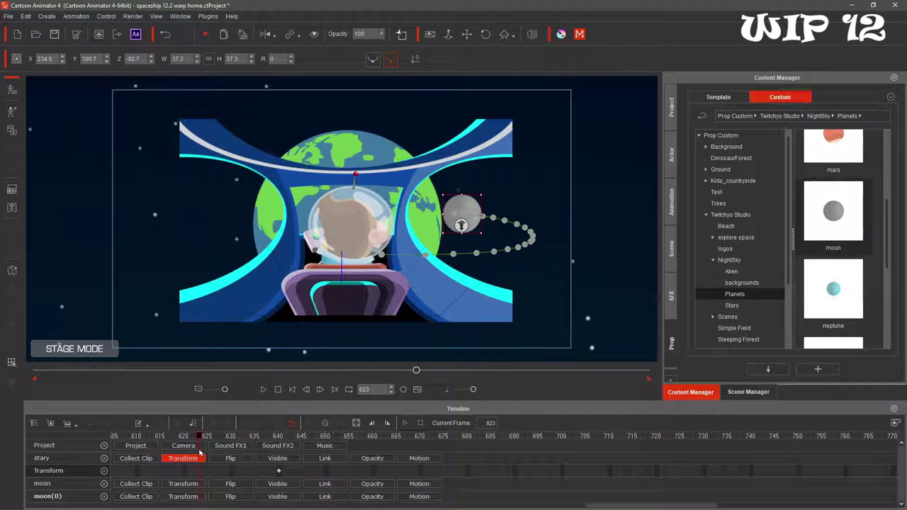
click(277, 389)
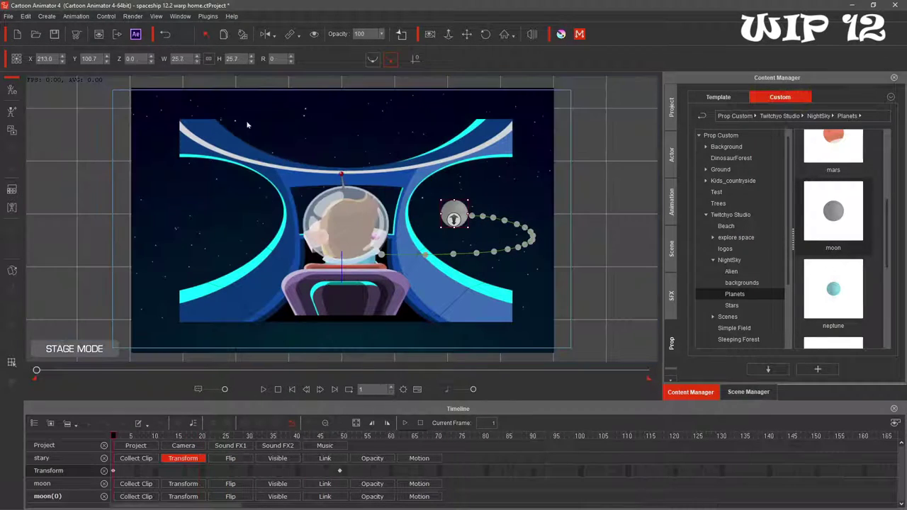
click(315, 34)
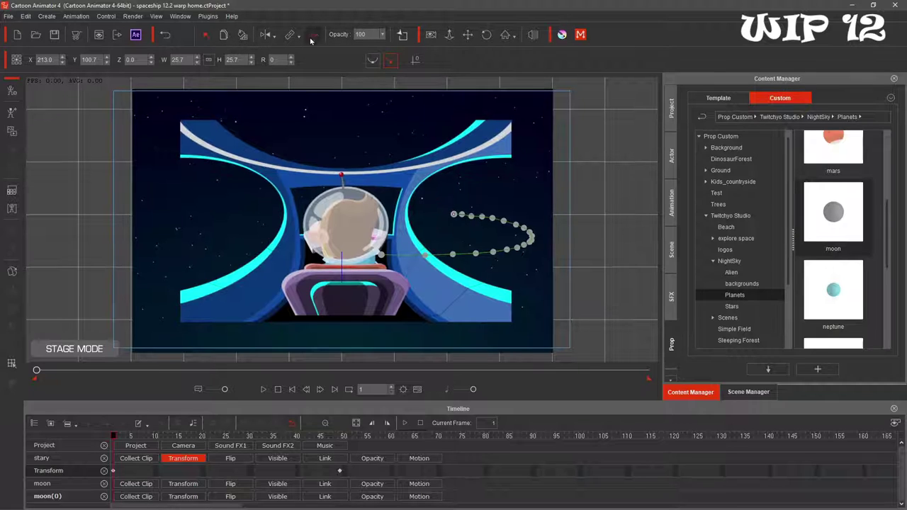
click(263, 390)
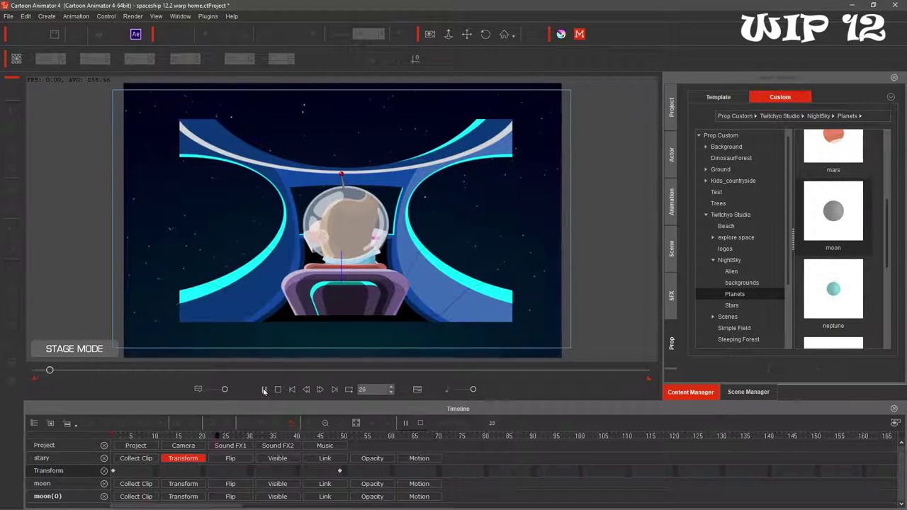